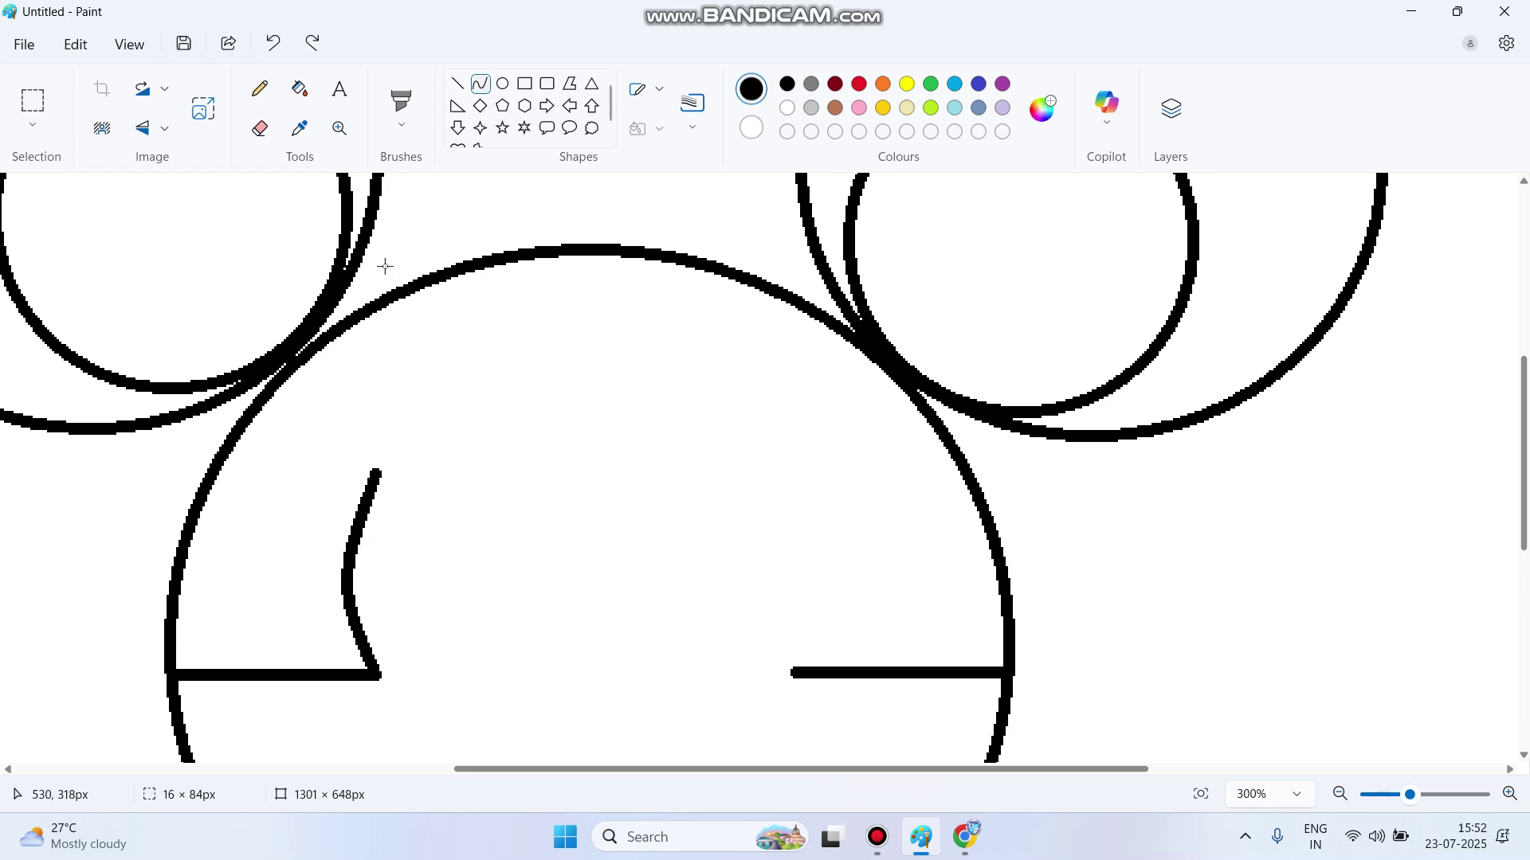
- Draw an outward-bulging curve about 16 × 81 px, rising from the inner end of the right cheek line
{"action": "left_click", "coordinate": [460, 88]}
{"action": "left_click", "coordinate": [479, 84]}
{"action": "left_click_drag", "start_coordinate": [796, 674], "coordinate": [824, 602]}
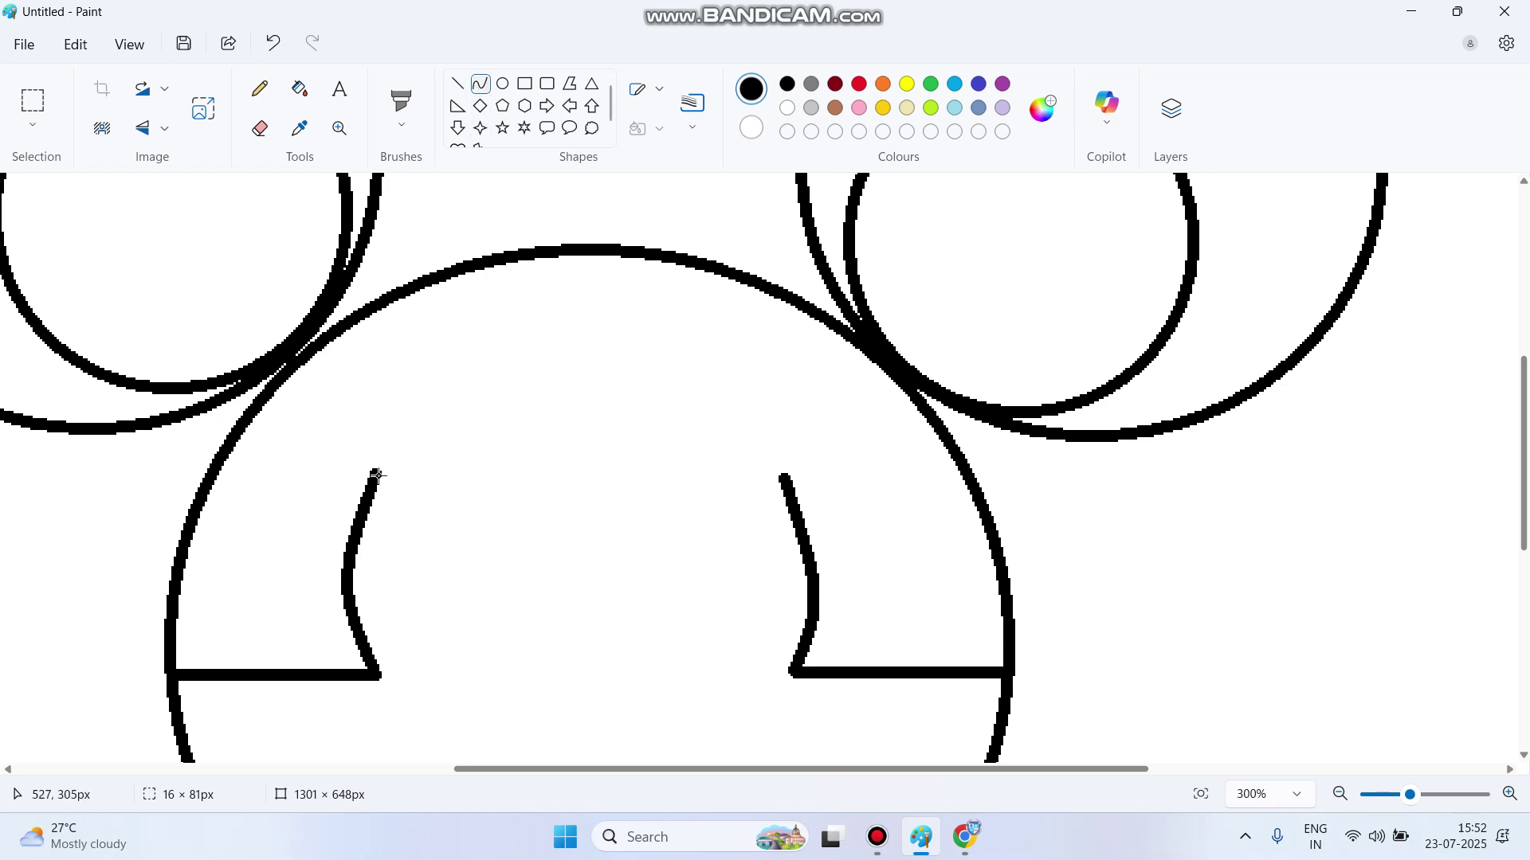
- Extend both side curves inward with rounded arcs, about 60 × 29 px on the left and 38 × 27 px on the right
{"action": "left_click_drag", "start_coordinate": [375, 473], "coordinate": [516, 405]}
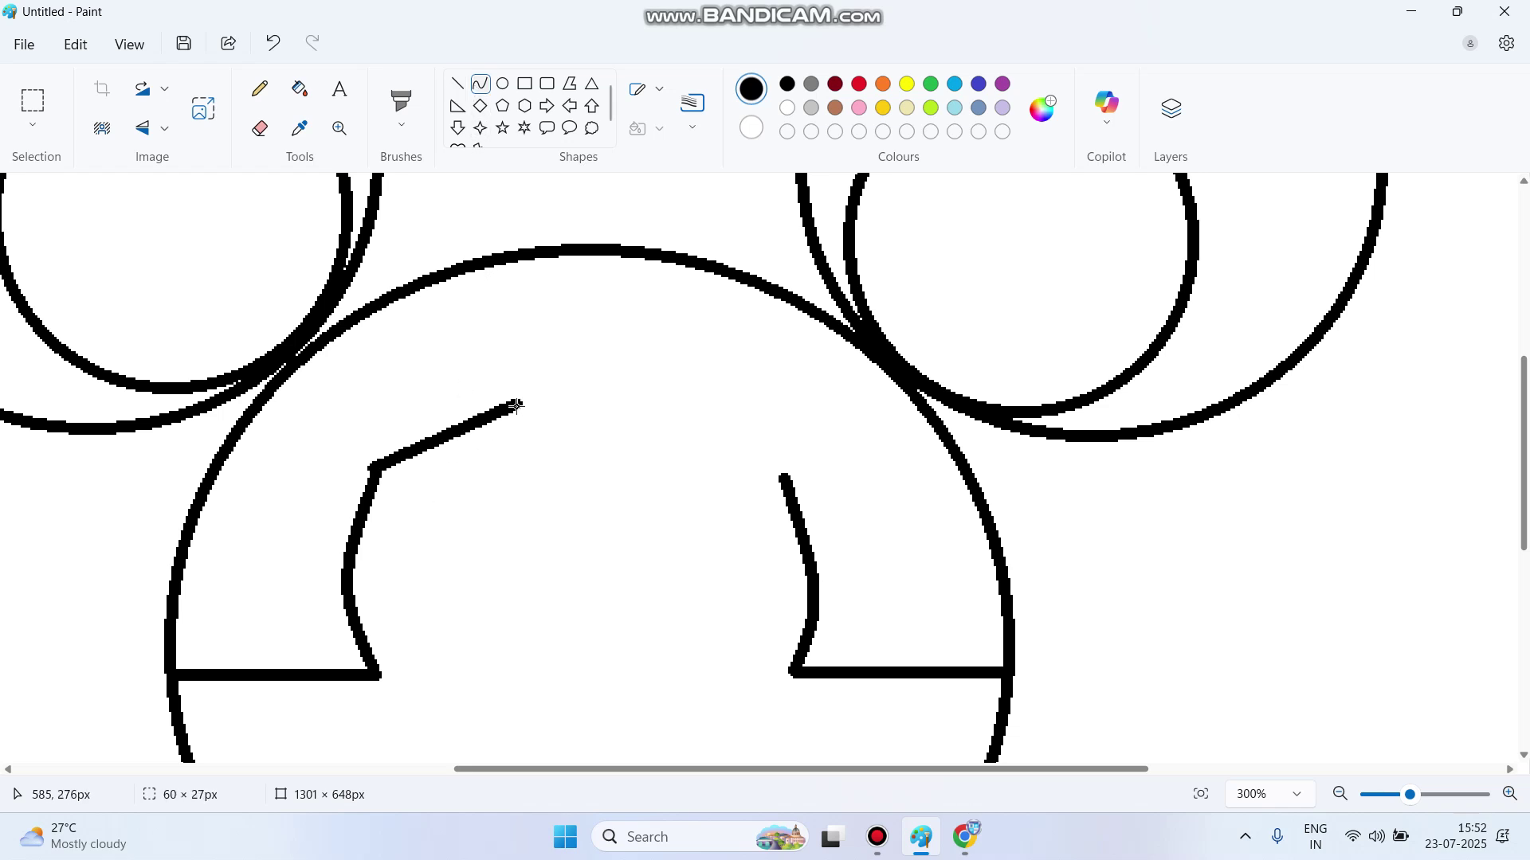
{"action": "left_click_drag", "start_coordinate": [430, 437], "coordinate": [445, 400]}
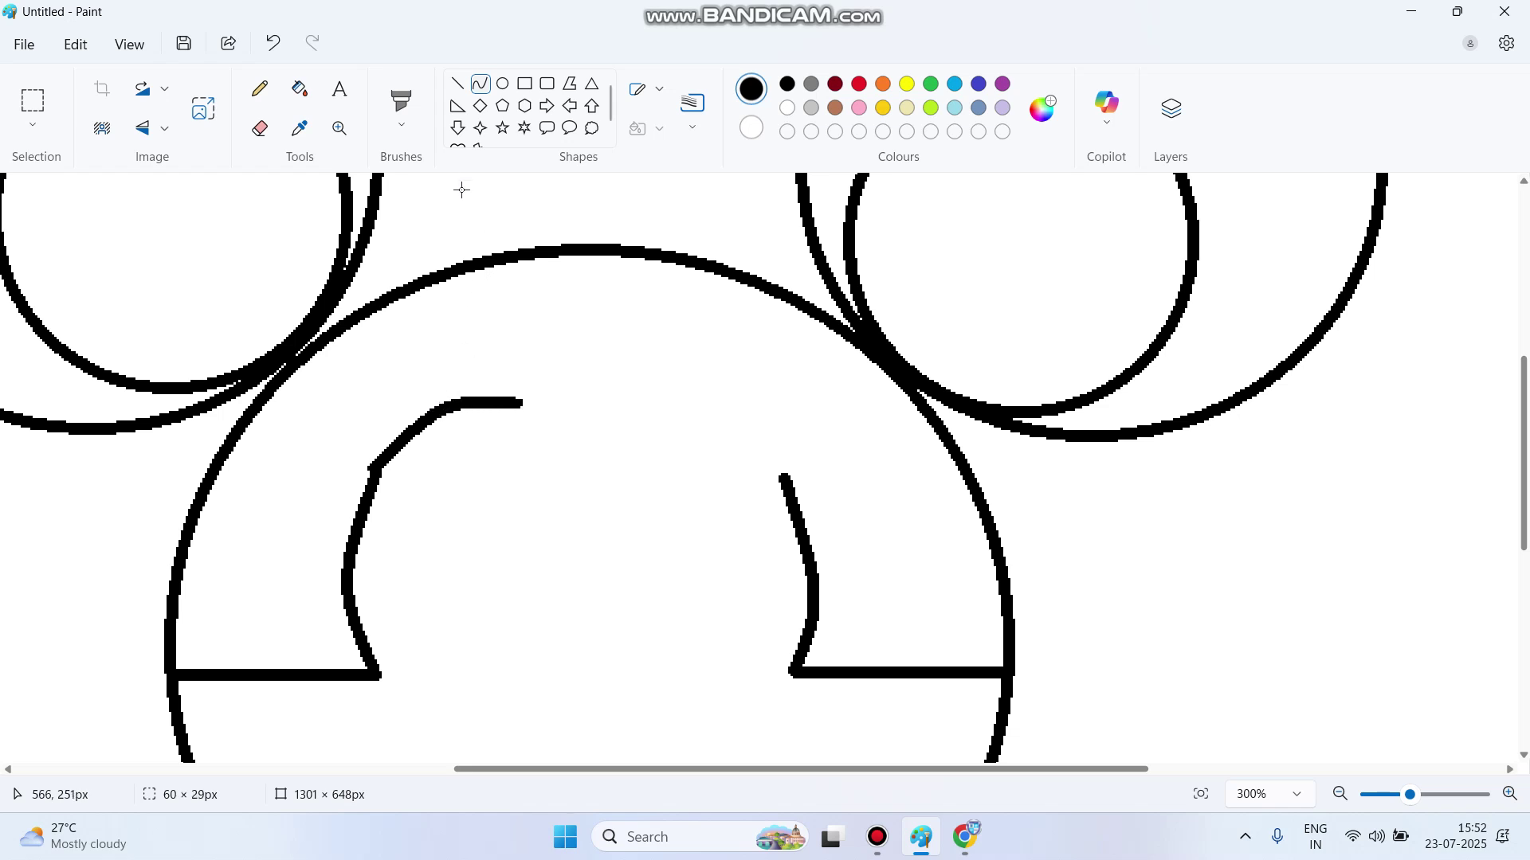
{"action": "left_click", "coordinate": [459, 86]}
{"action": "left_click", "coordinate": [480, 86]}
{"action": "left_click_drag", "start_coordinate": [784, 478], "coordinate": [691, 415]}
{"action": "left_click_drag", "start_coordinate": [714, 430], "coordinate": [759, 429]}
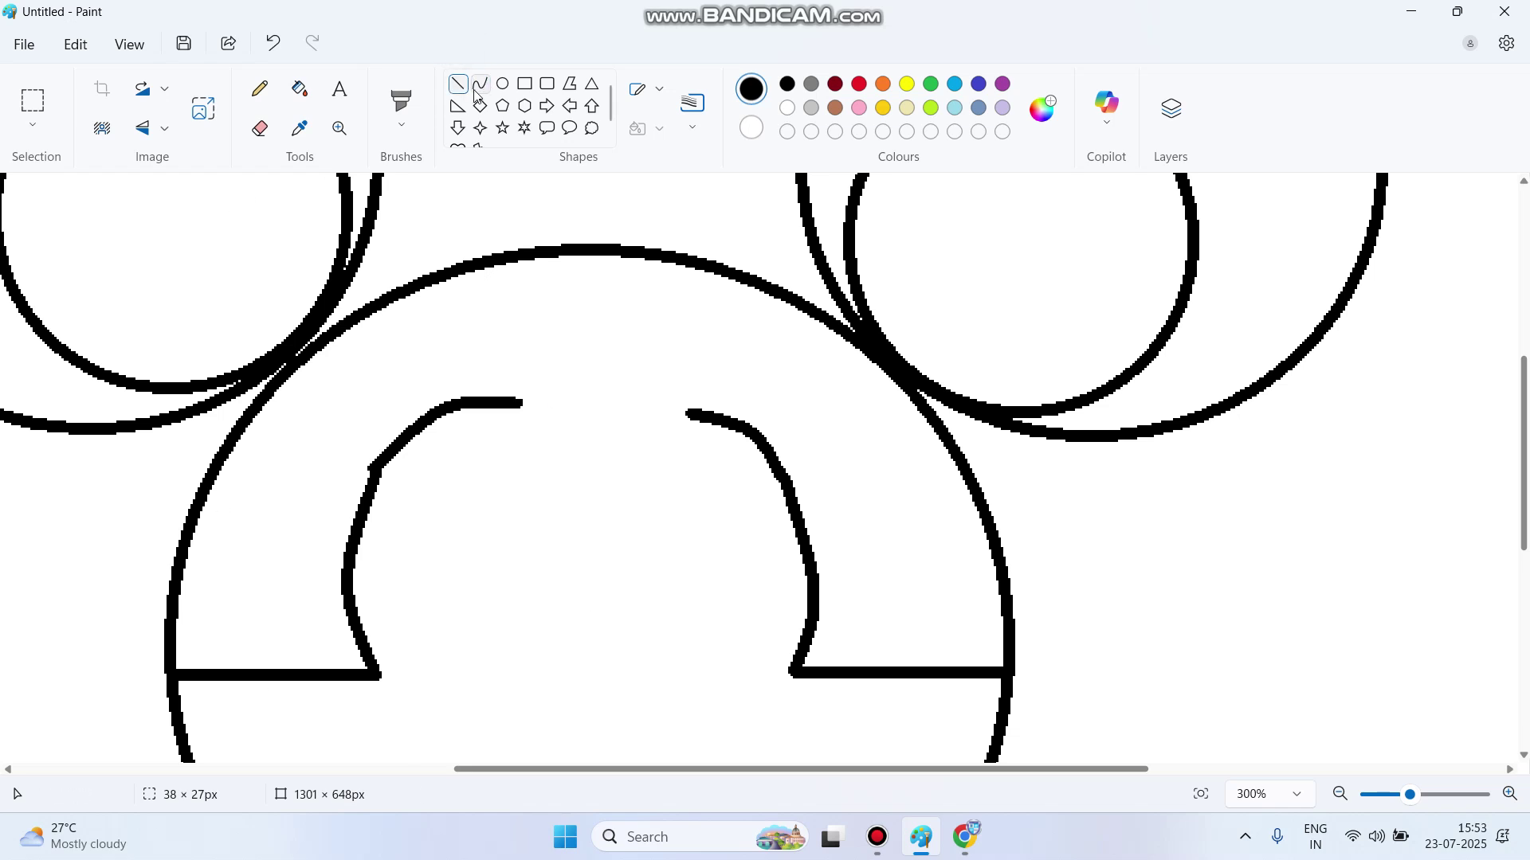
- Join the two top arcs with curves about 22 × 31 px and 48 × 31 px meeting in a V-shaped dip at the forehead's centre
{"action": "left_click_drag", "start_coordinate": [521, 413], "coordinate": [570, 438]}
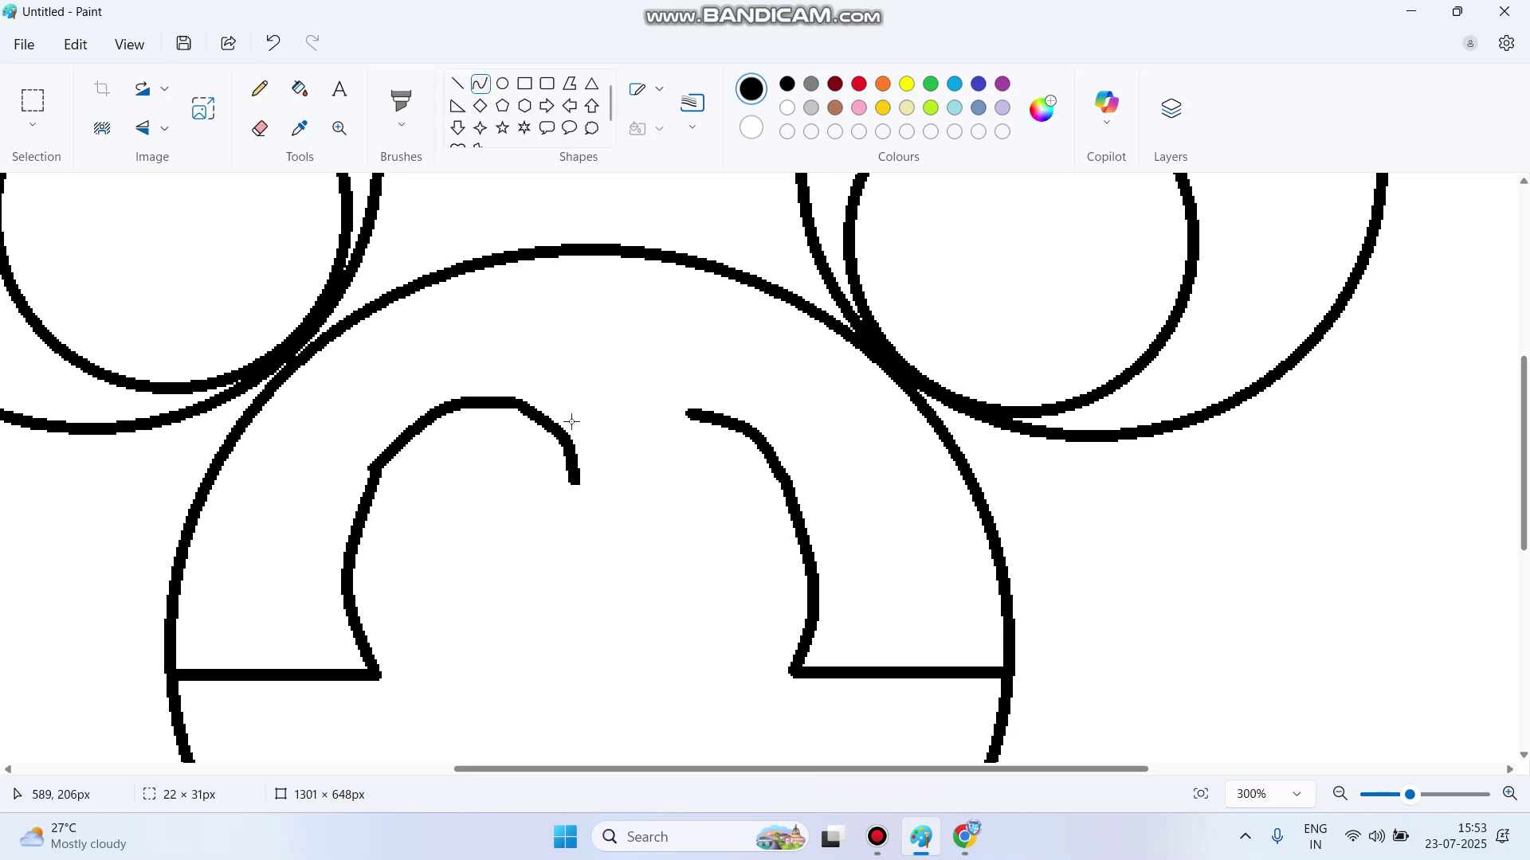
{"action": "left_click", "coordinate": [570, 478]}
{"action": "left_click_drag", "start_coordinate": [570, 478], "coordinate": [628, 404]}
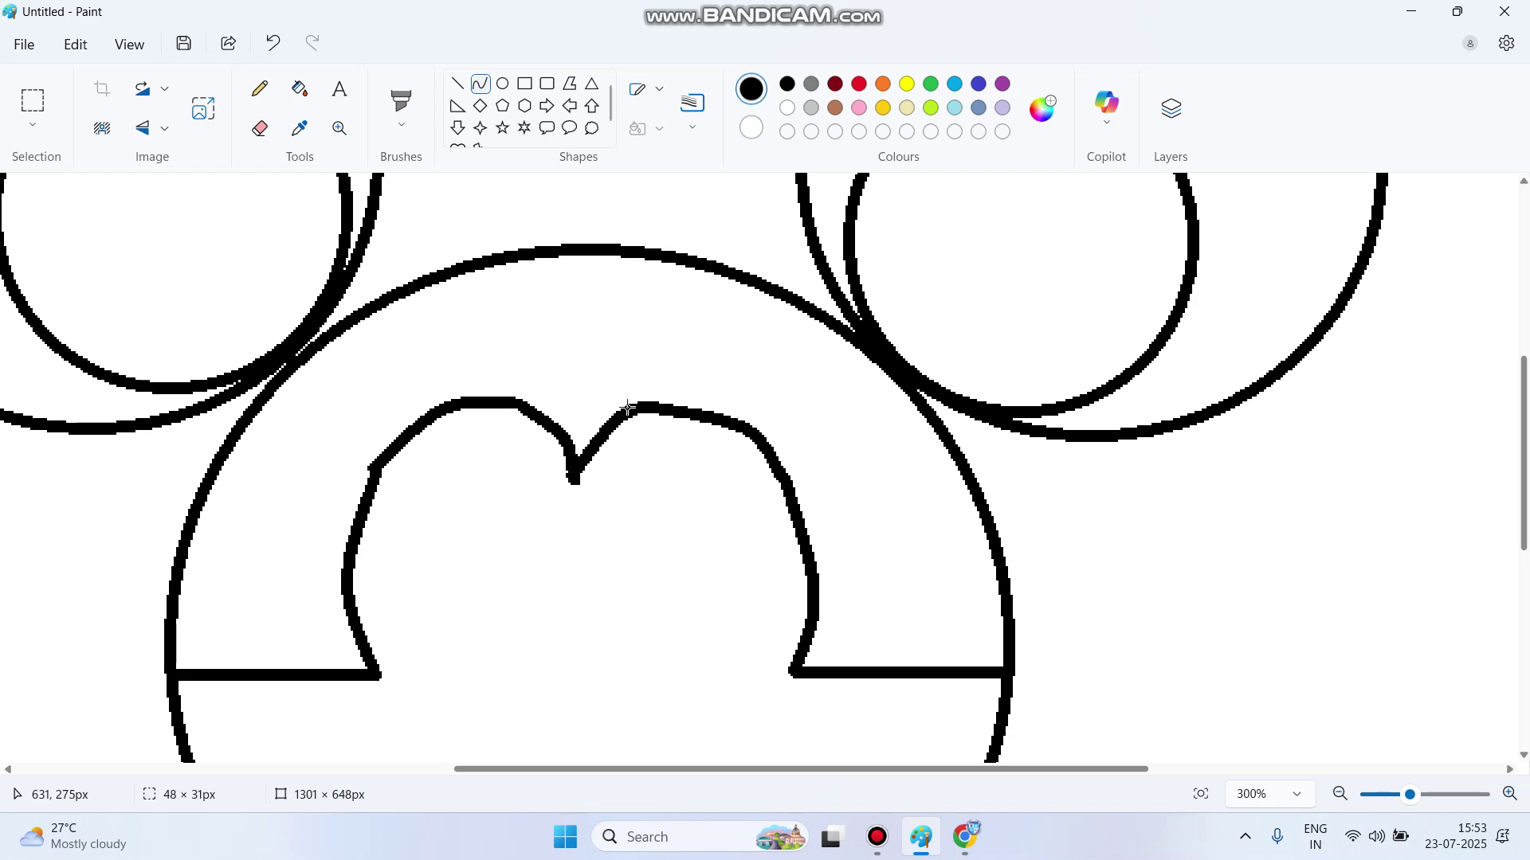
- Draw a tall, narrow oval for the left eye inside the face outline, below the left forehead arc
{"action": "left_click", "coordinate": [461, 85]}
{"action": "left_click", "coordinate": [1342, 793]}
{"action": "left_click", "coordinate": [1341, 794]}
{"action": "left_click", "coordinate": [1340, 794]}
{"action": "left_click", "coordinate": [1340, 794]}
{"action": "left_click", "coordinate": [1339, 794]}
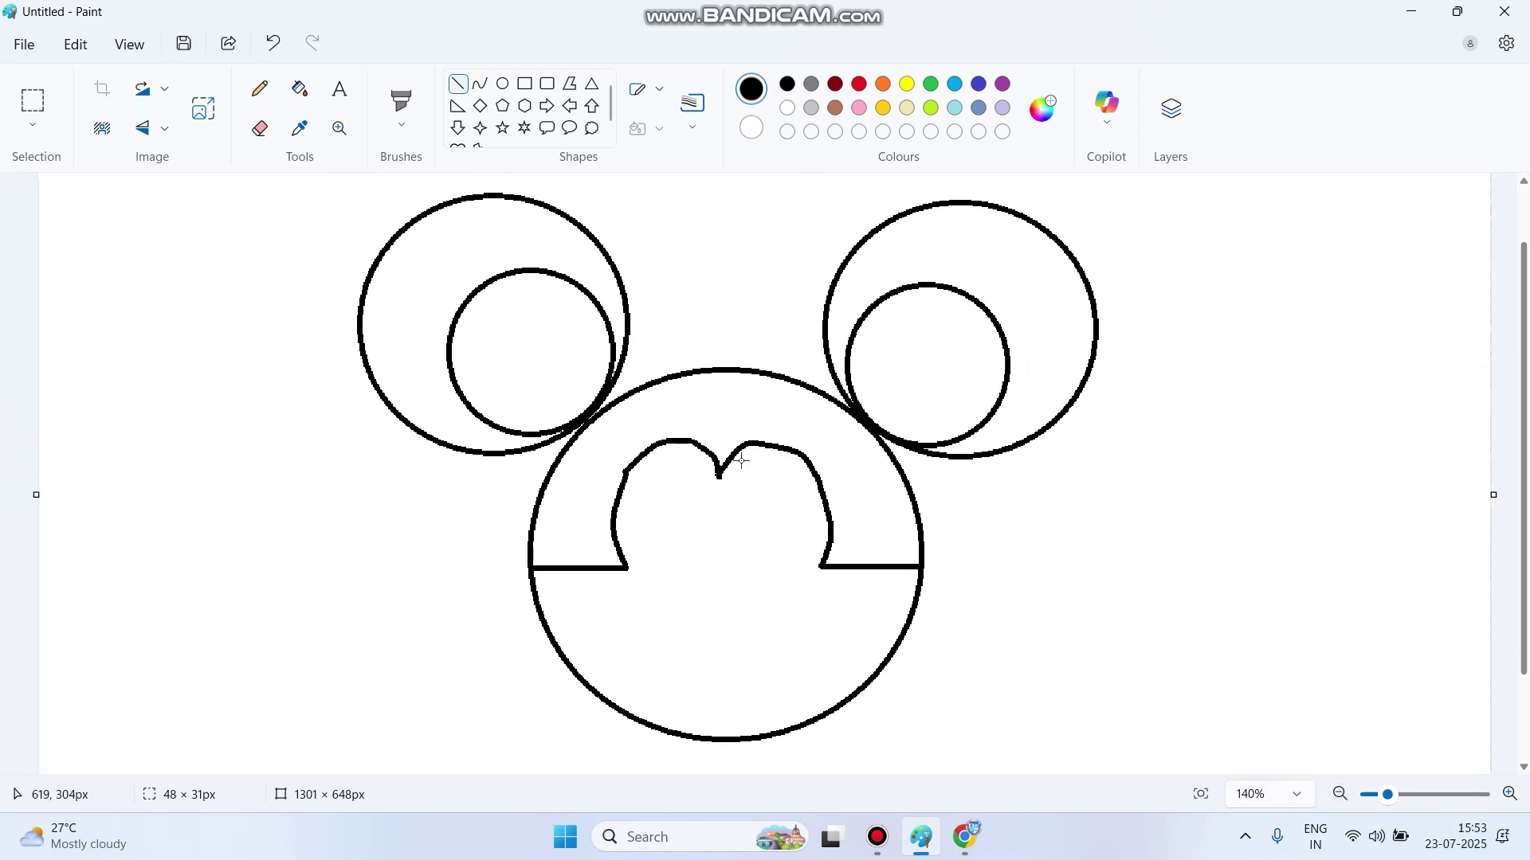
{"action": "left_click", "coordinate": [503, 87]}
{"action": "left_click_drag", "start_coordinate": [650, 481], "coordinate": [707, 621]}
{"action": "left_click_drag", "start_coordinate": [685, 551], "coordinate": [678, 550]}
{"action": "left_click", "coordinate": [778, 529]}
- Draw a second eye oval, match it to the left eye at about 56 × 122 px, and place it under the right forehead arc
{"action": "left_click_drag", "start_coordinate": [743, 478], "coordinate": [804, 626]}
{"action": "left_click_drag", "start_coordinate": [770, 558], "coordinate": [705, 550]}
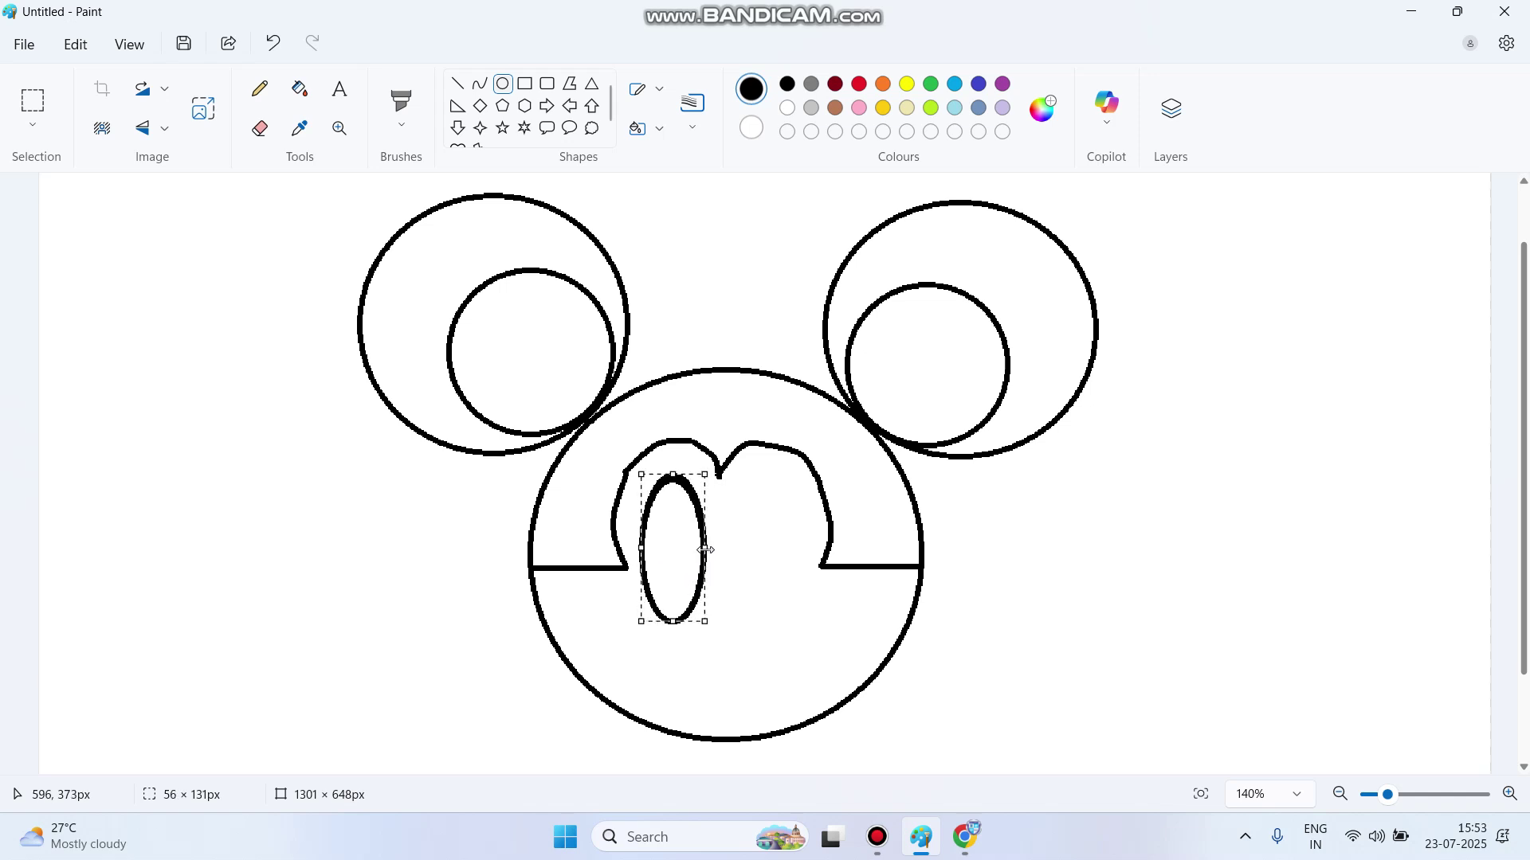
{"action": "left_click_drag", "start_coordinate": [673, 474], "coordinate": [670, 483]}
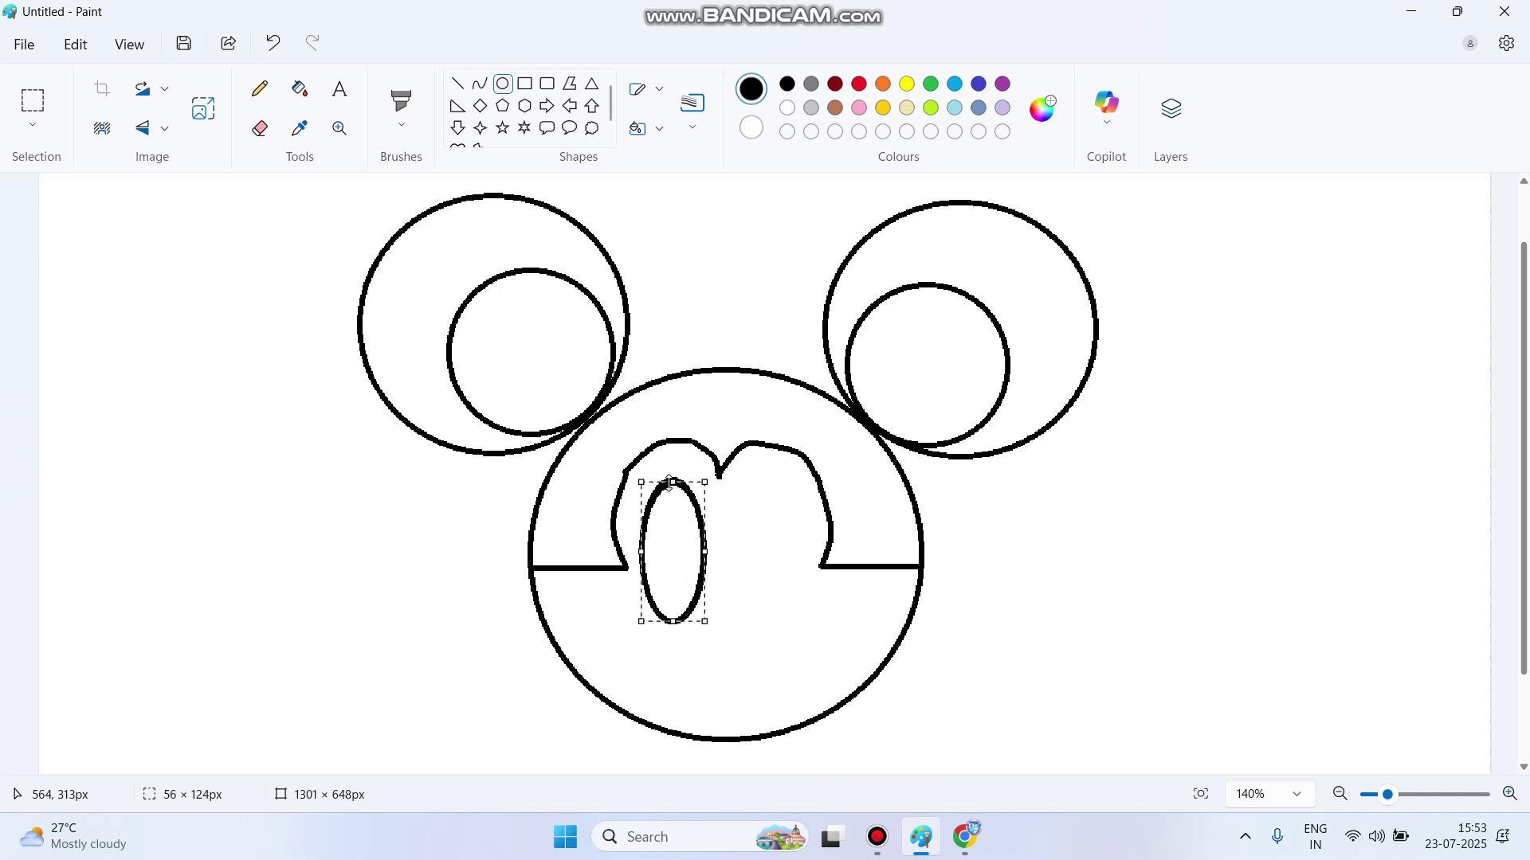
{"action": "left_click_drag", "start_coordinate": [673, 622], "coordinate": [674, 619]}
{"action": "left_click_drag", "start_coordinate": [673, 547], "coordinate": [773, 548]}
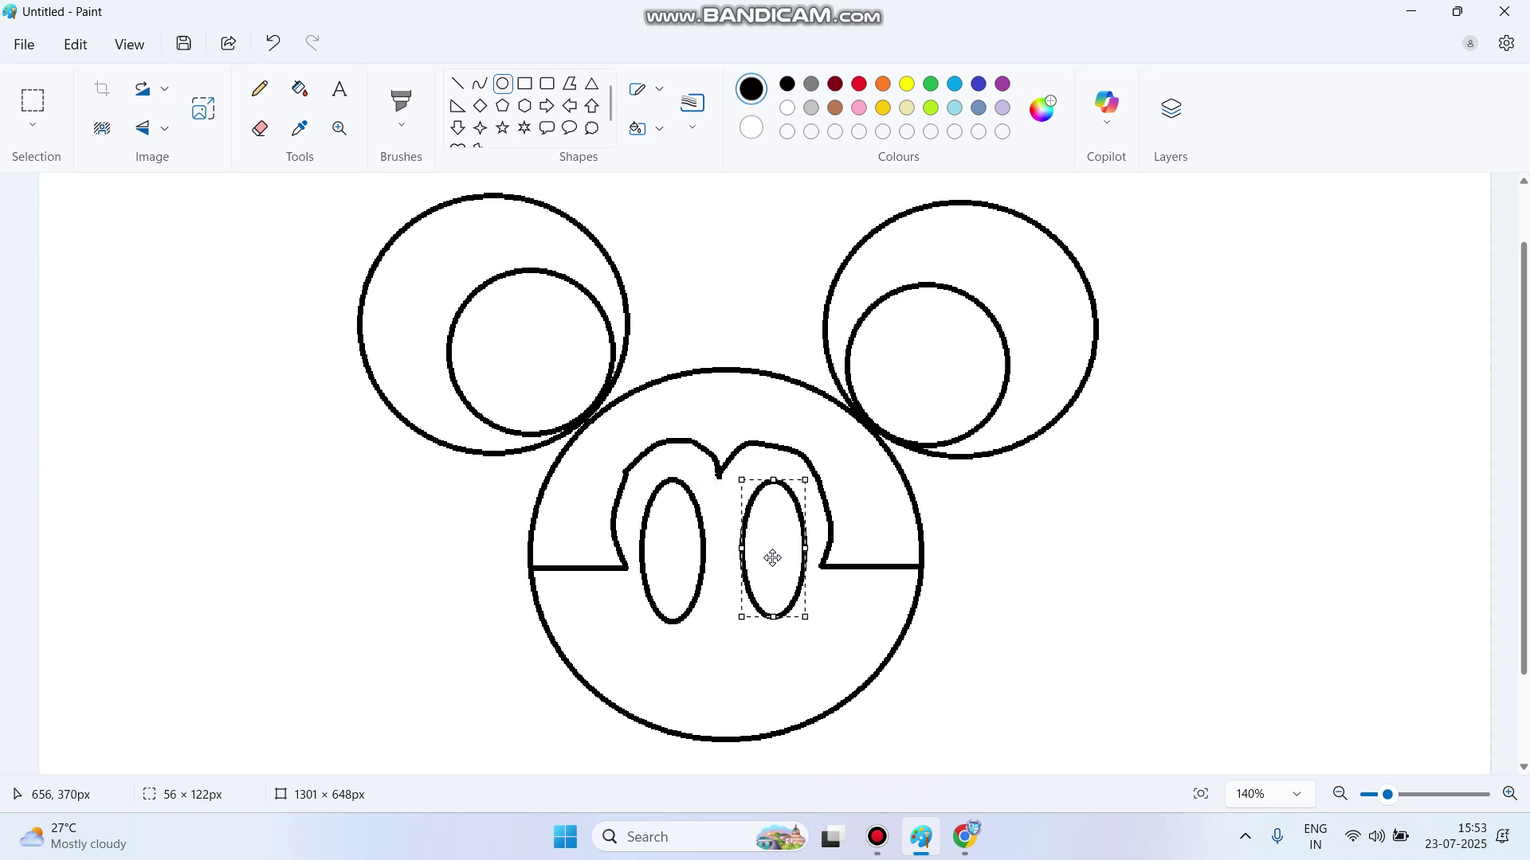
- Draw a small horizontal oval for the nose, centred just below the two eyes
{"action": "left_click", "coordinate": [719, 652]}
{"action": "left_click_drag", "start_coordinate": [704, 629], "coordinate": [733, 644]}
{"action": "left_click", "coordinate": [811, 631]}
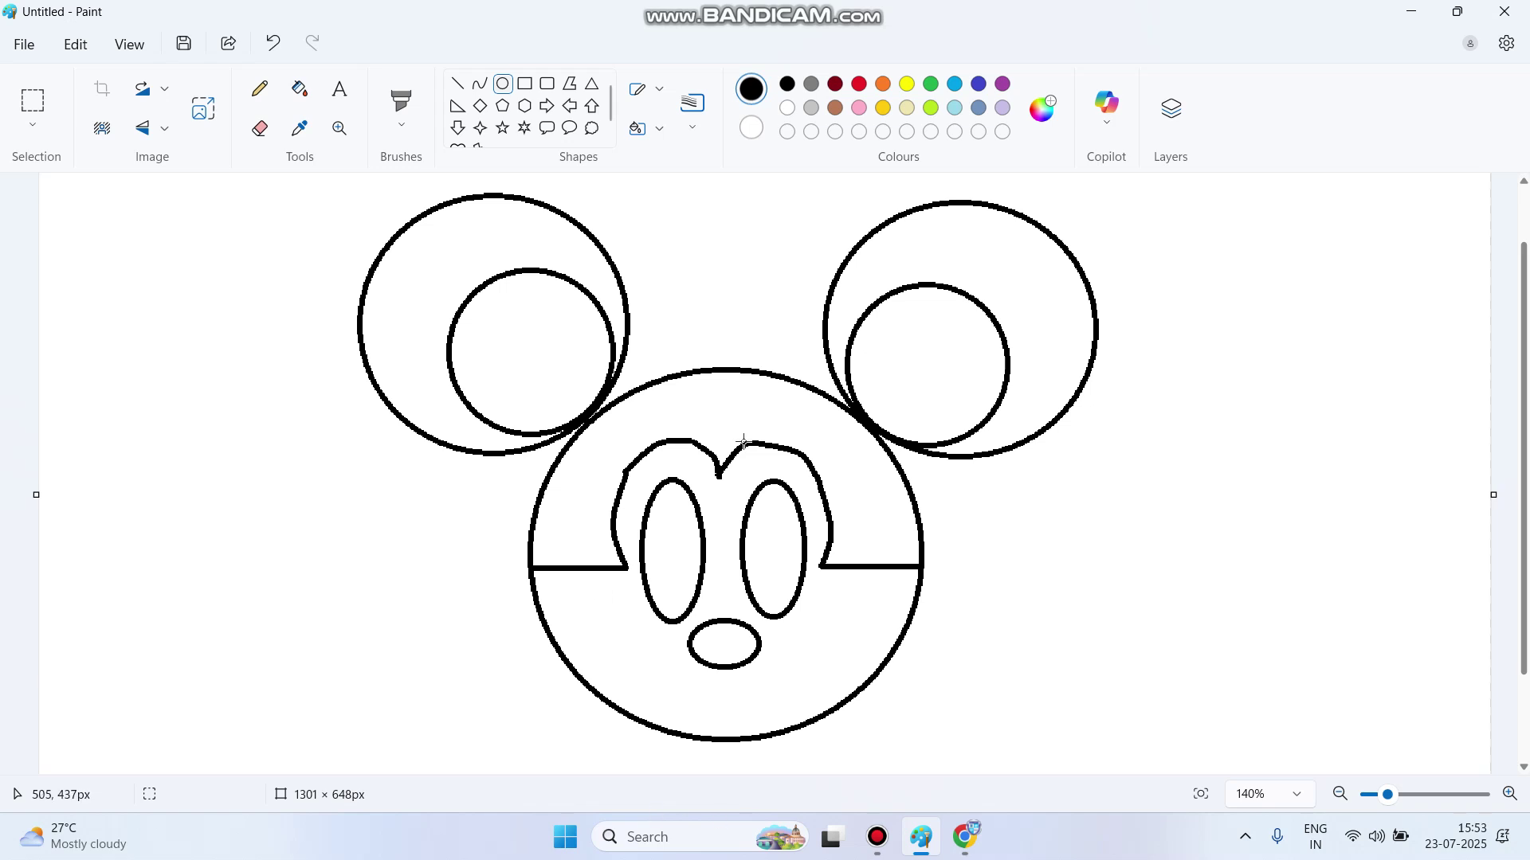
- Draw a smiling mouth below the nose with a downward-bent curve about 146 × 55 px and a straight line about 144 px closing its top
{"action": "left_click", "coordinate": [480, 85]}
{"action": "left_click_drag", "start_coordinate": [650, 682], "coordinate": [815, 682]}
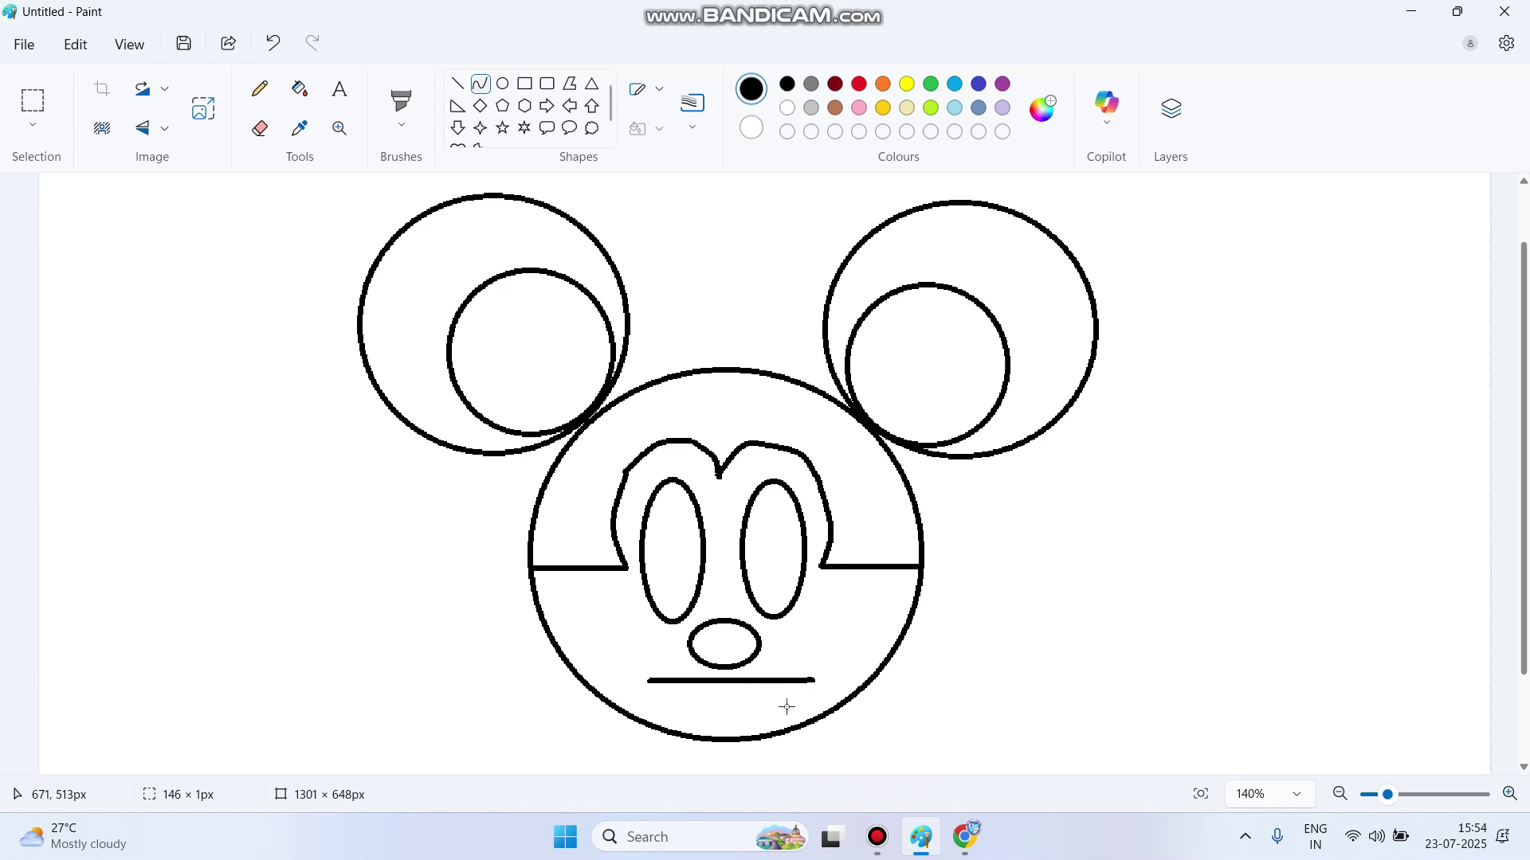
{"action": "left_click_drag", "start_coordinate": [723, 681], "coordinate": [732, 745]}
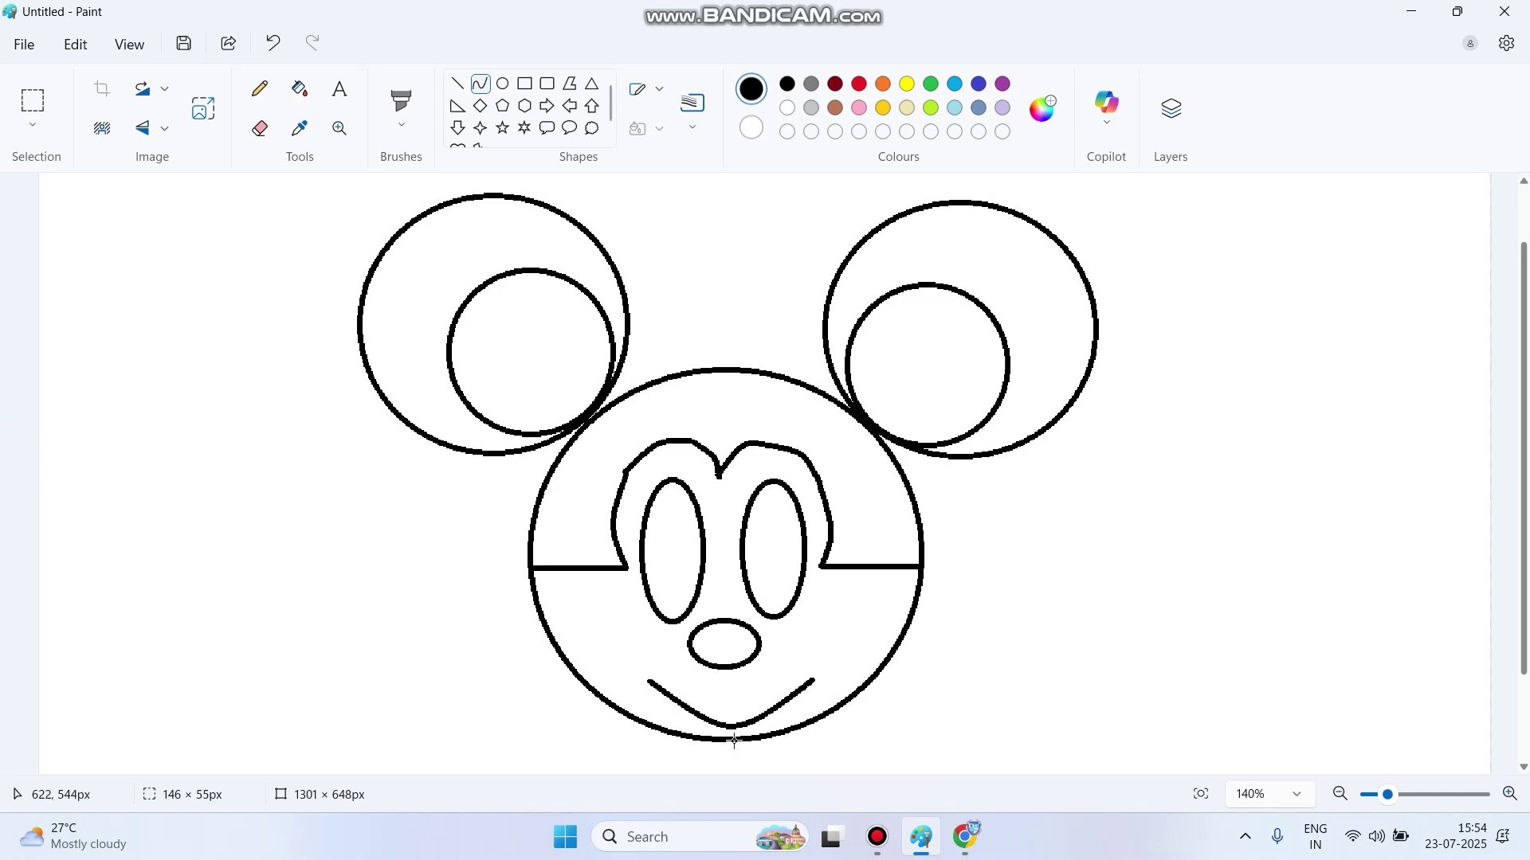
{"action": "left_click", "coordinate": [457, 83]}
{"action": "left_click_drag", "start_coordinate": [650, 682], "coordinate": [813, 683]}
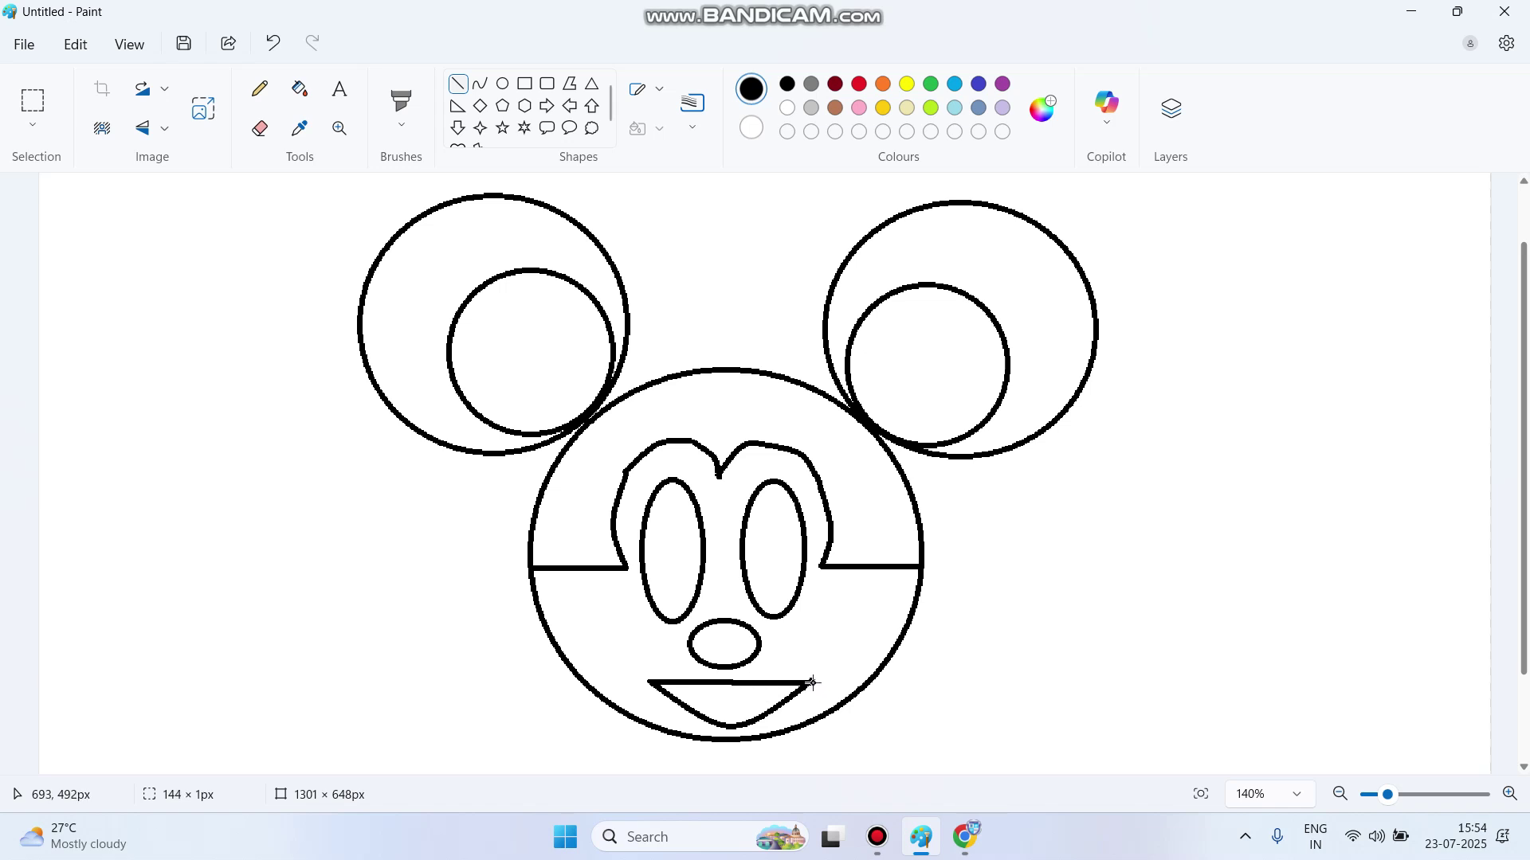
- Add a short slanted line across each corner of the mouth
{"action": "left_click", "coordinate": [982, 662]}
{"action": "left_click_drag", "start_coordinate": [654, 669], "coordinate": [644, 693]}
{"action": "left_click", "coordinate": [811, 683]}
{"action": "left_click_drag", "start_coordinate": [803, 670], "coordinate": [815, 688]}
{"action": "left_click", "coordinate": [951, 642]}
- Draw a small upright oval pupil about 35 px wide in the lower inner part of the left eye
{"action": "left_click", "coordinate": [510, 86]}
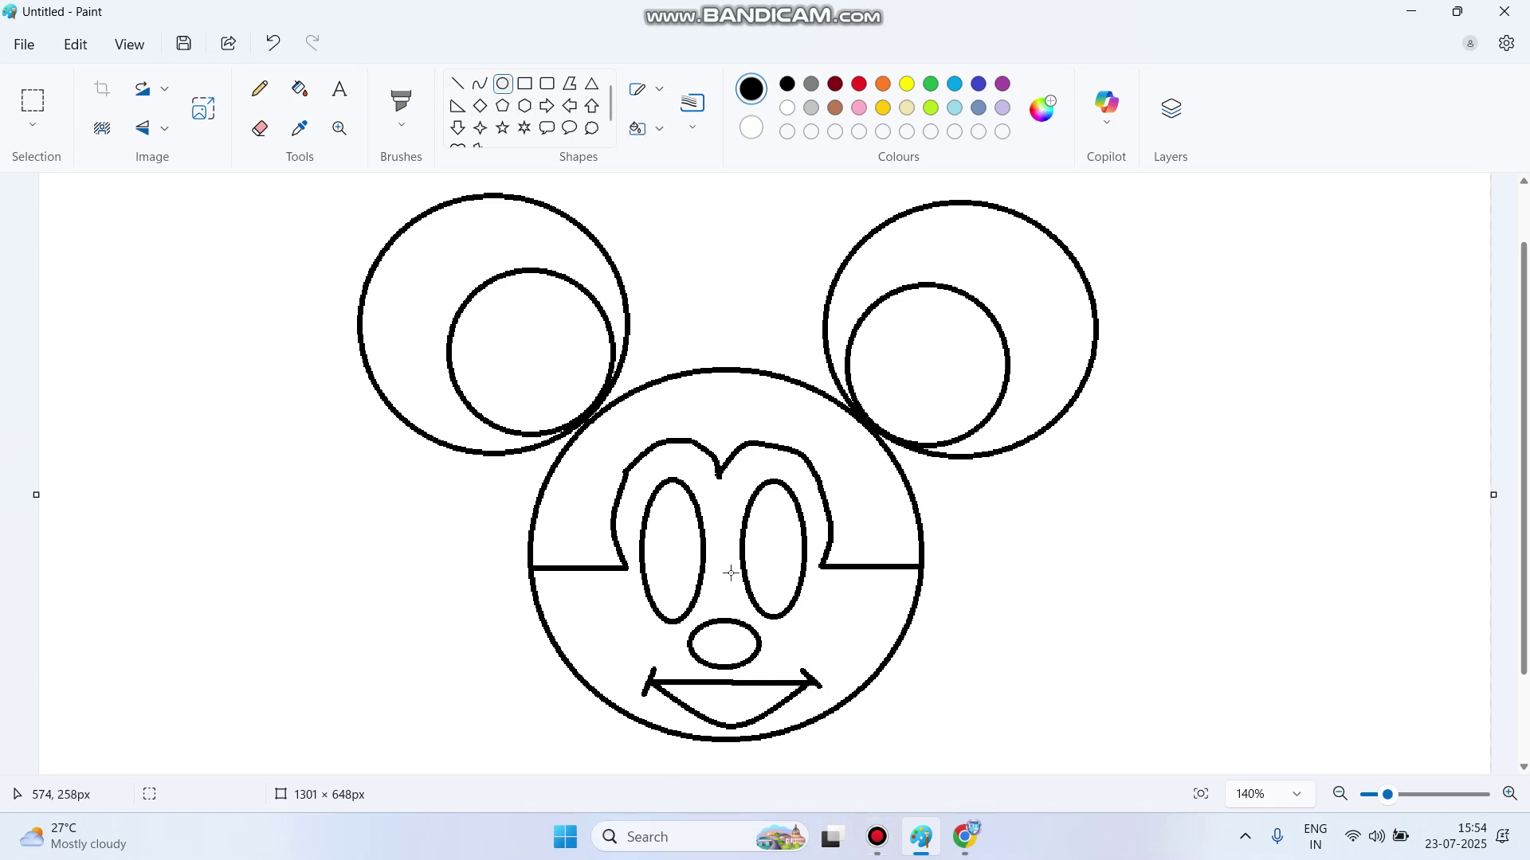
{"action": "left_click_drag", "start_coordinate": [662, 537], "coordinate": [701, 603]}
{"action": "left_click", "coordinate": [767, 552]}
{"action": "left_click_drag", "start_coordinate": [666, 538], "coordinate": [701, 573]}
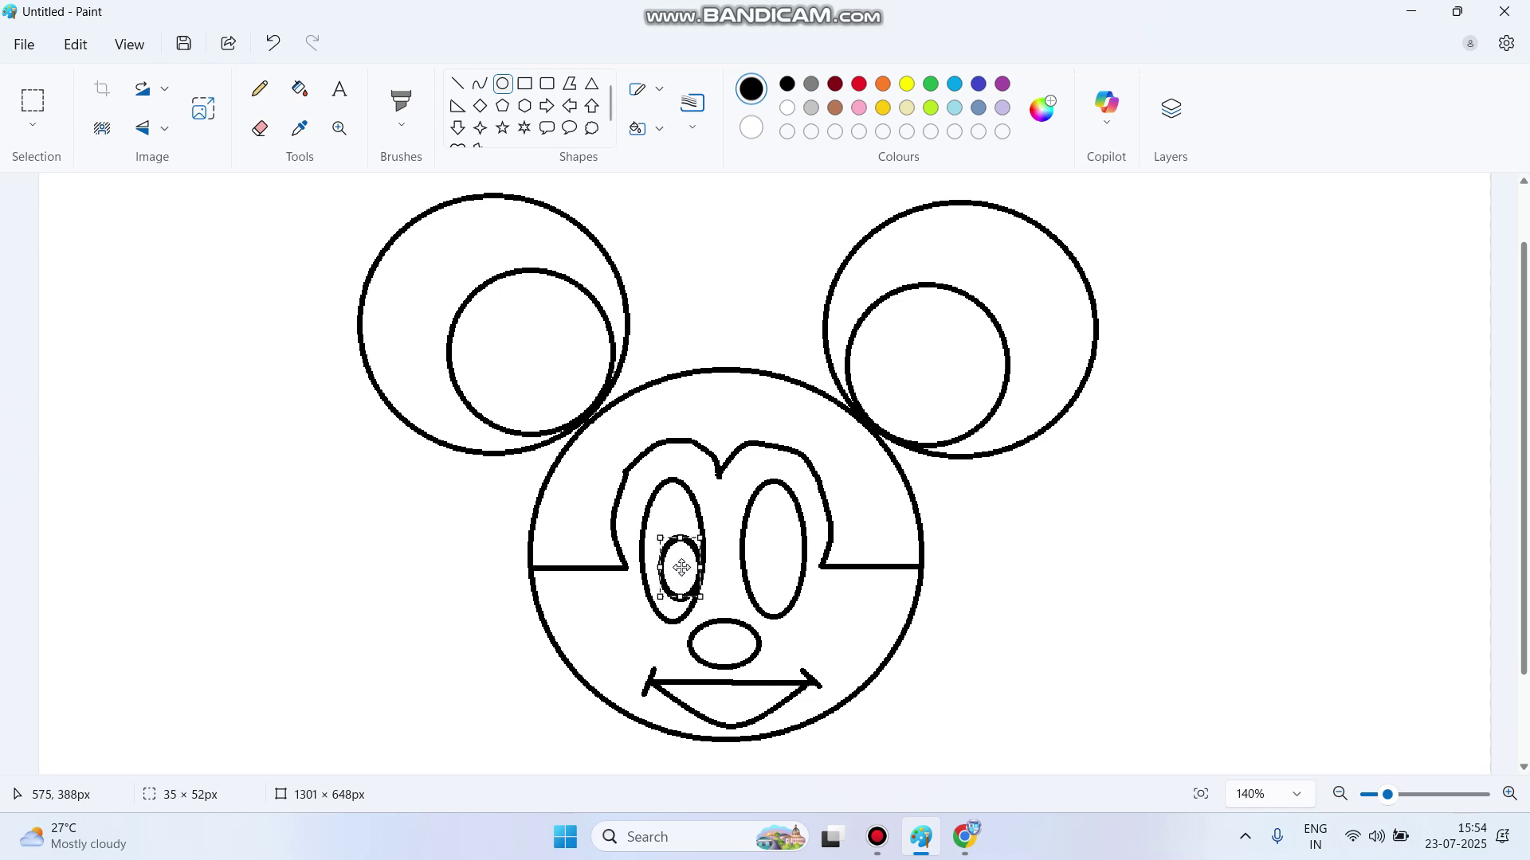
{"action": "left_click", "coordinate": [759, 569]}
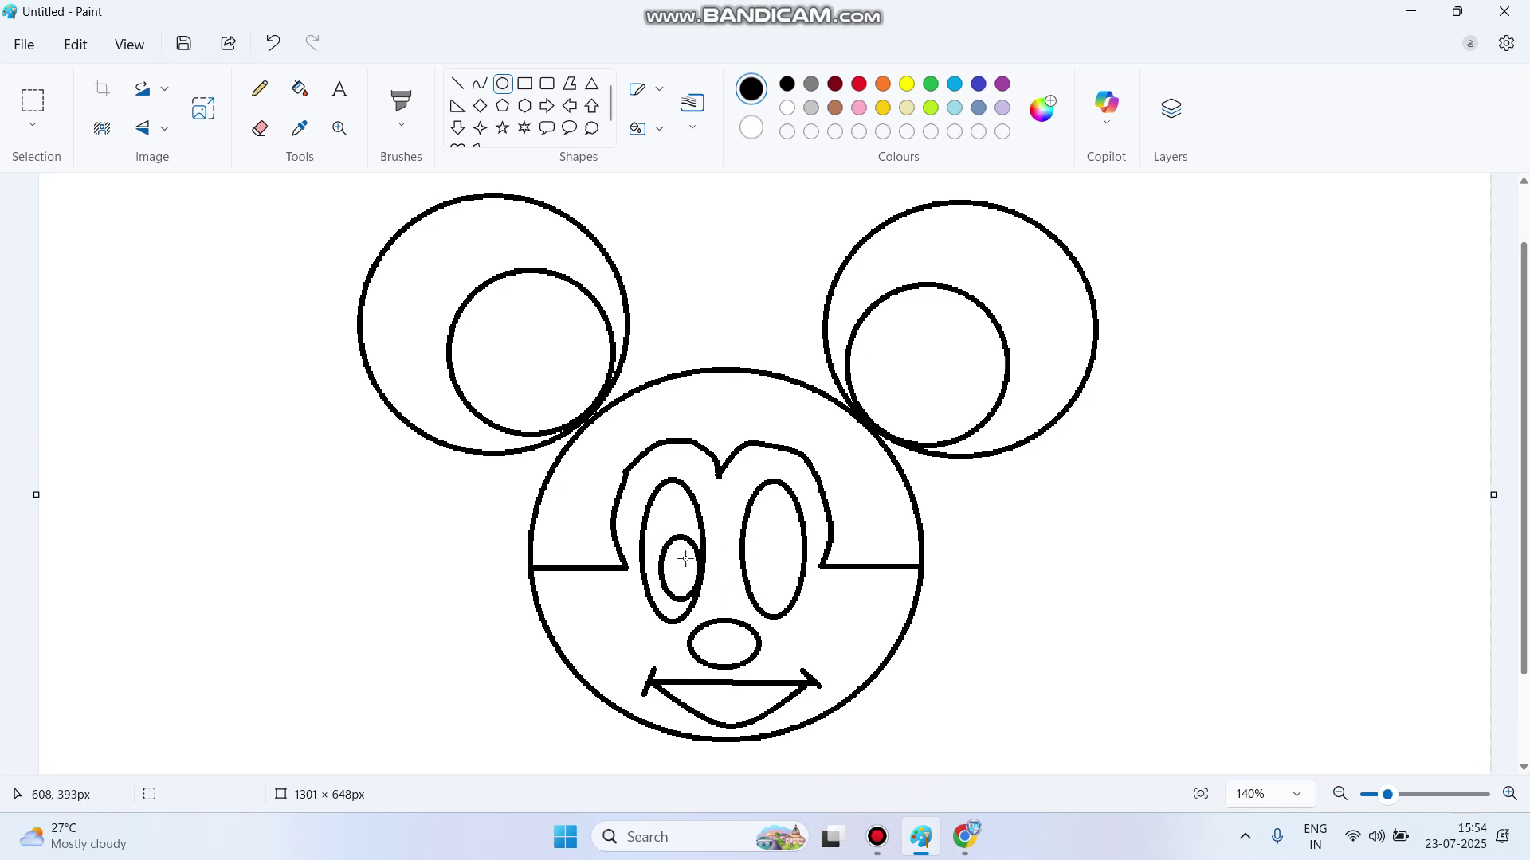
- Draw a matching pupil oval about 35 × 52 px and place it in the lower inner part of the right eye
{"action": "left_click_drag", "start_coordinate": [665, 545], "coordinate": [702, 597]}
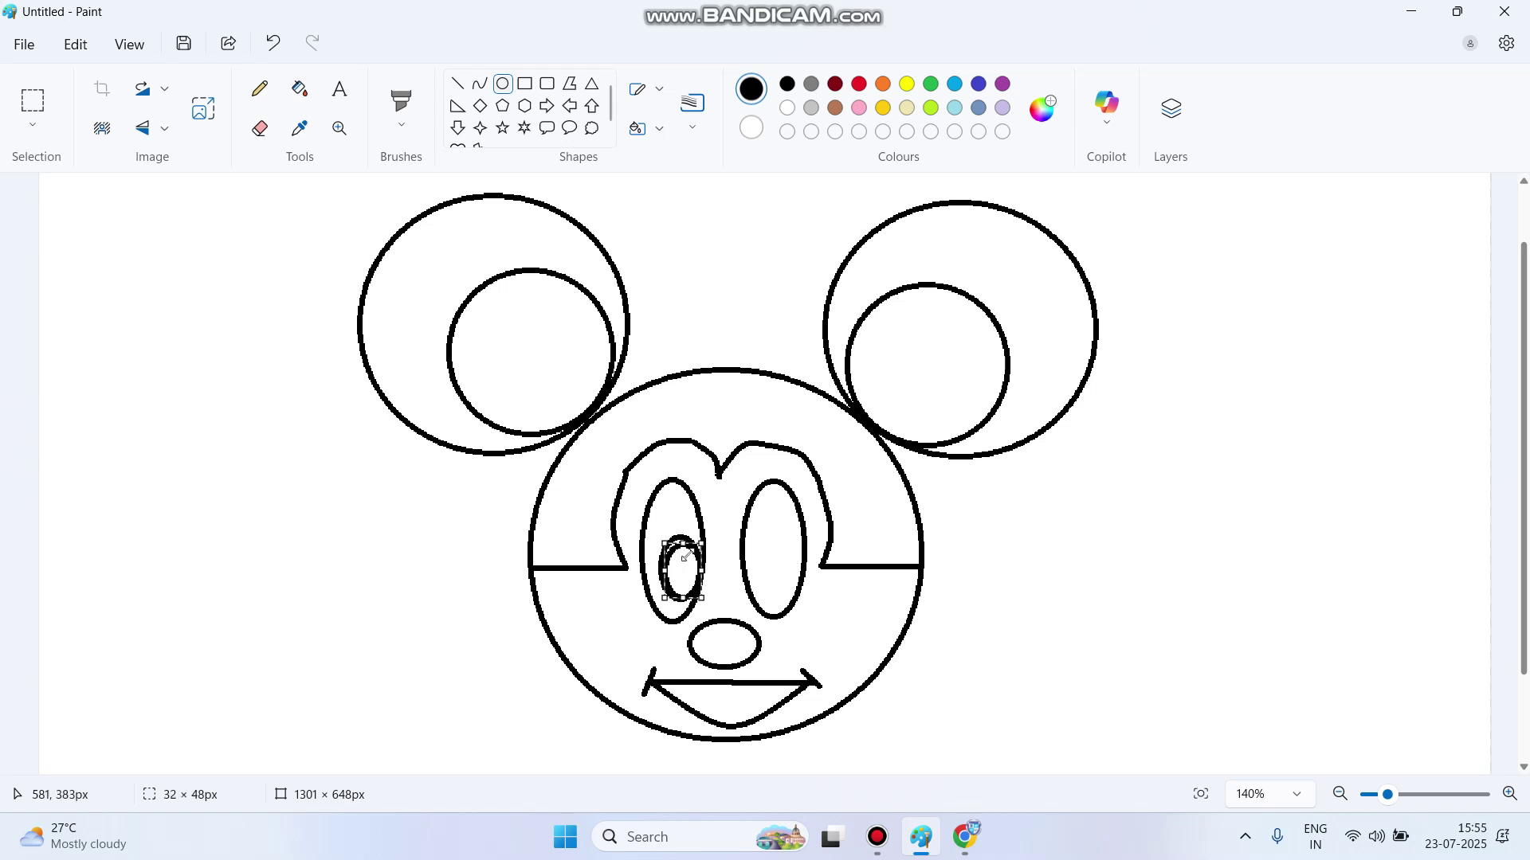
{"action": "left_click_drag", "start_coordinate": [684, 544], "coordinate": [767, 563]}
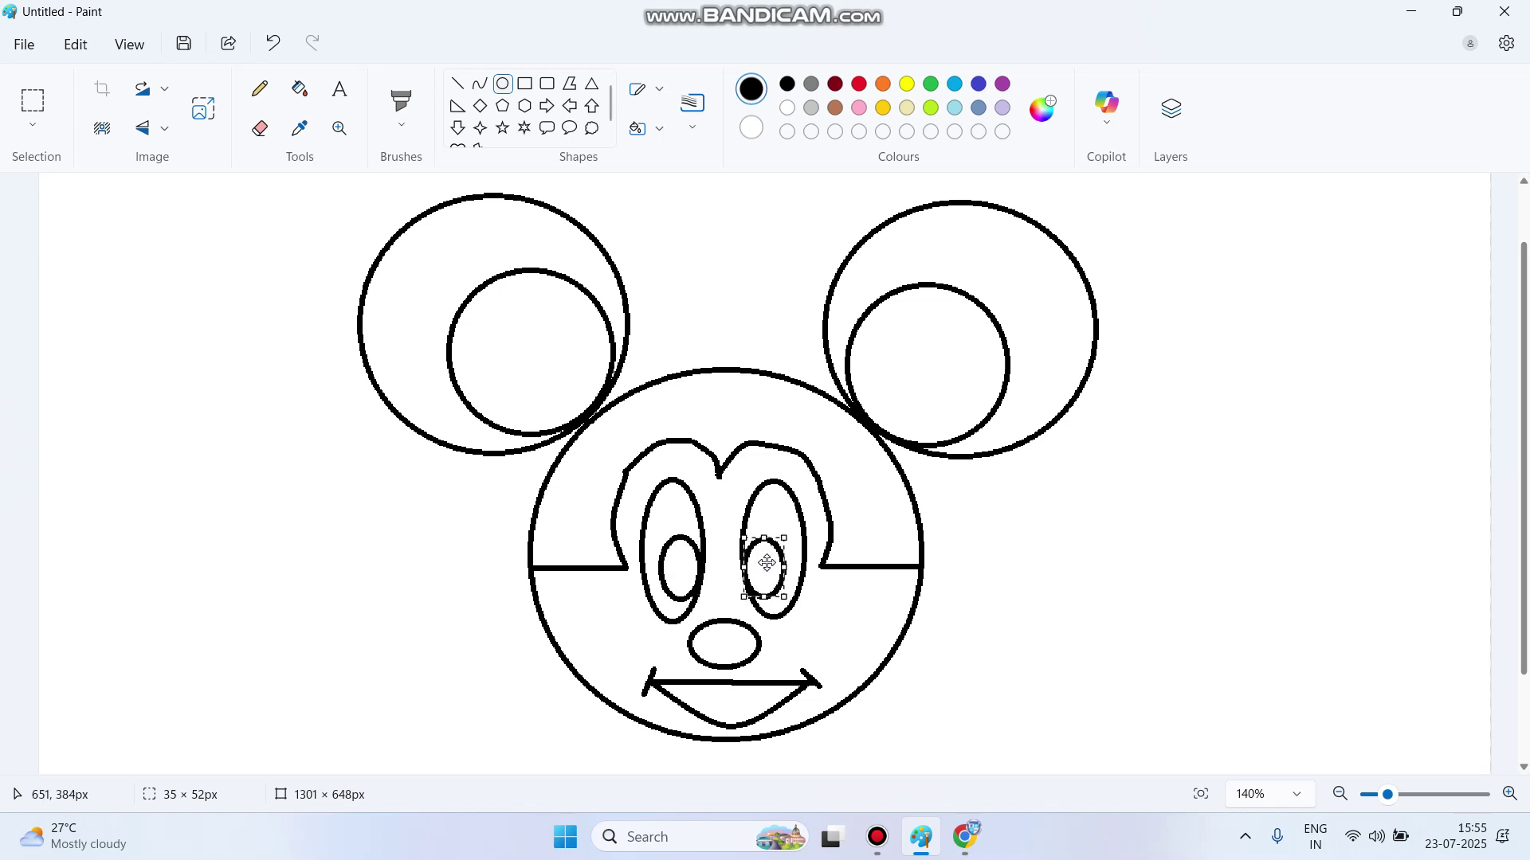
{"action": "left_click", "coordinate": [981, 562]}
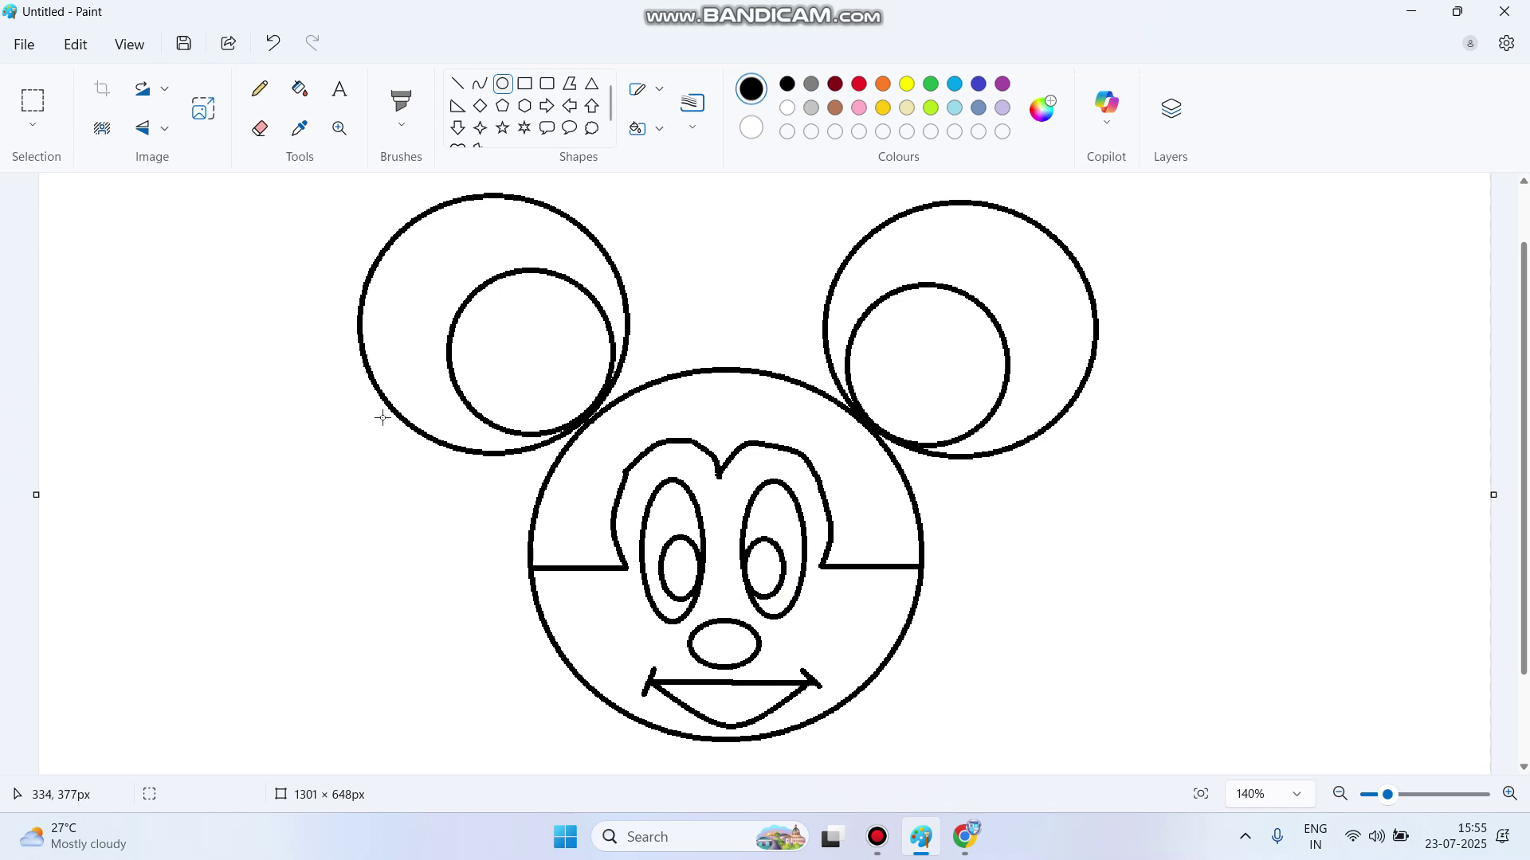
- Fill the outer ears, the upper part of the head and both pupils with black
{"action": "left_click", "coordinate": [302, 95]}
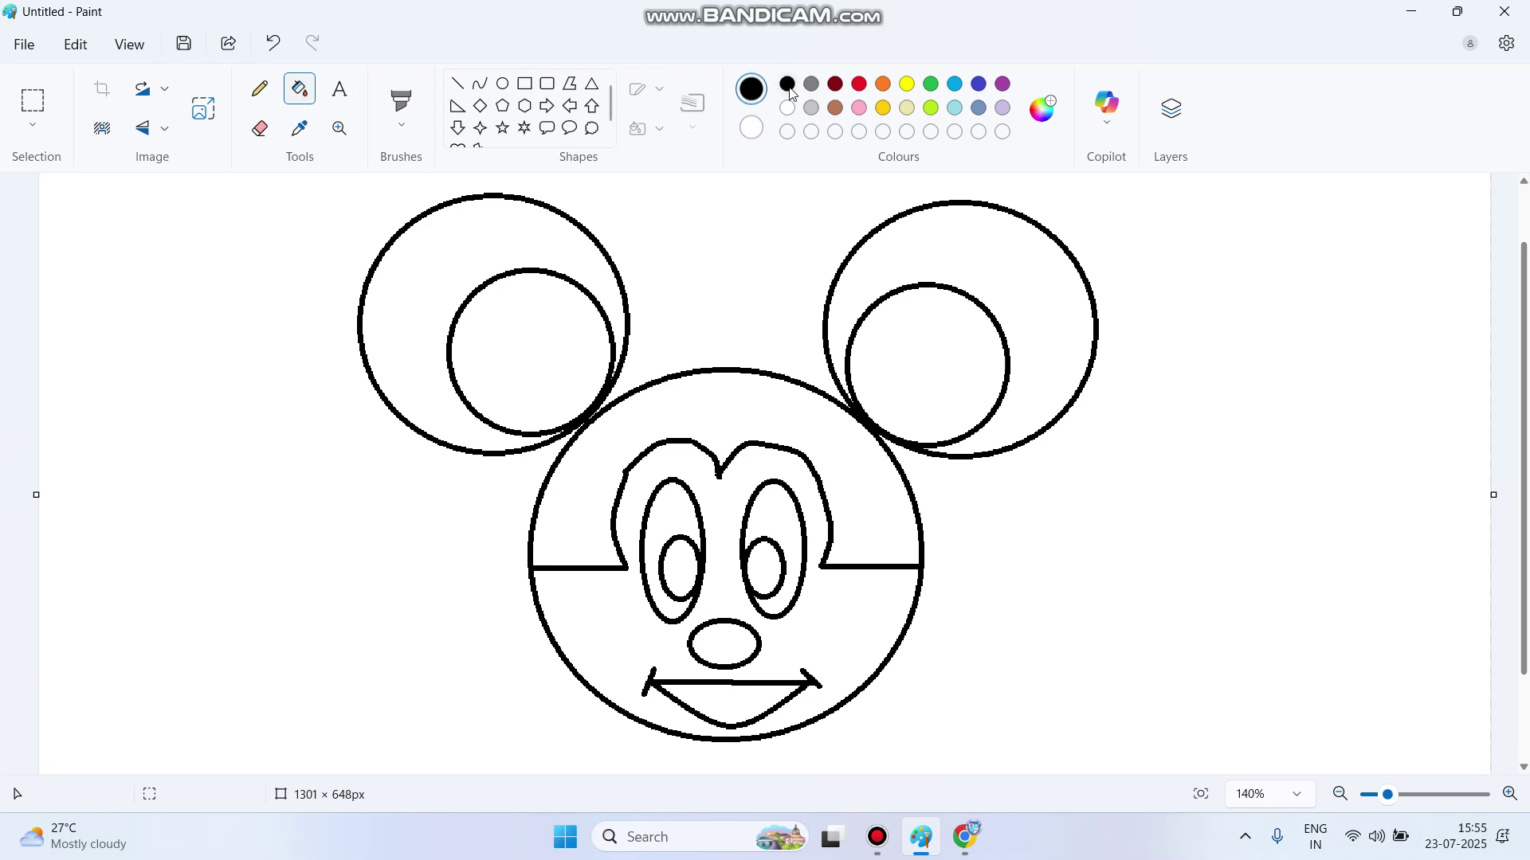
{"action": "left_click", "coordinate": [488, 252]}
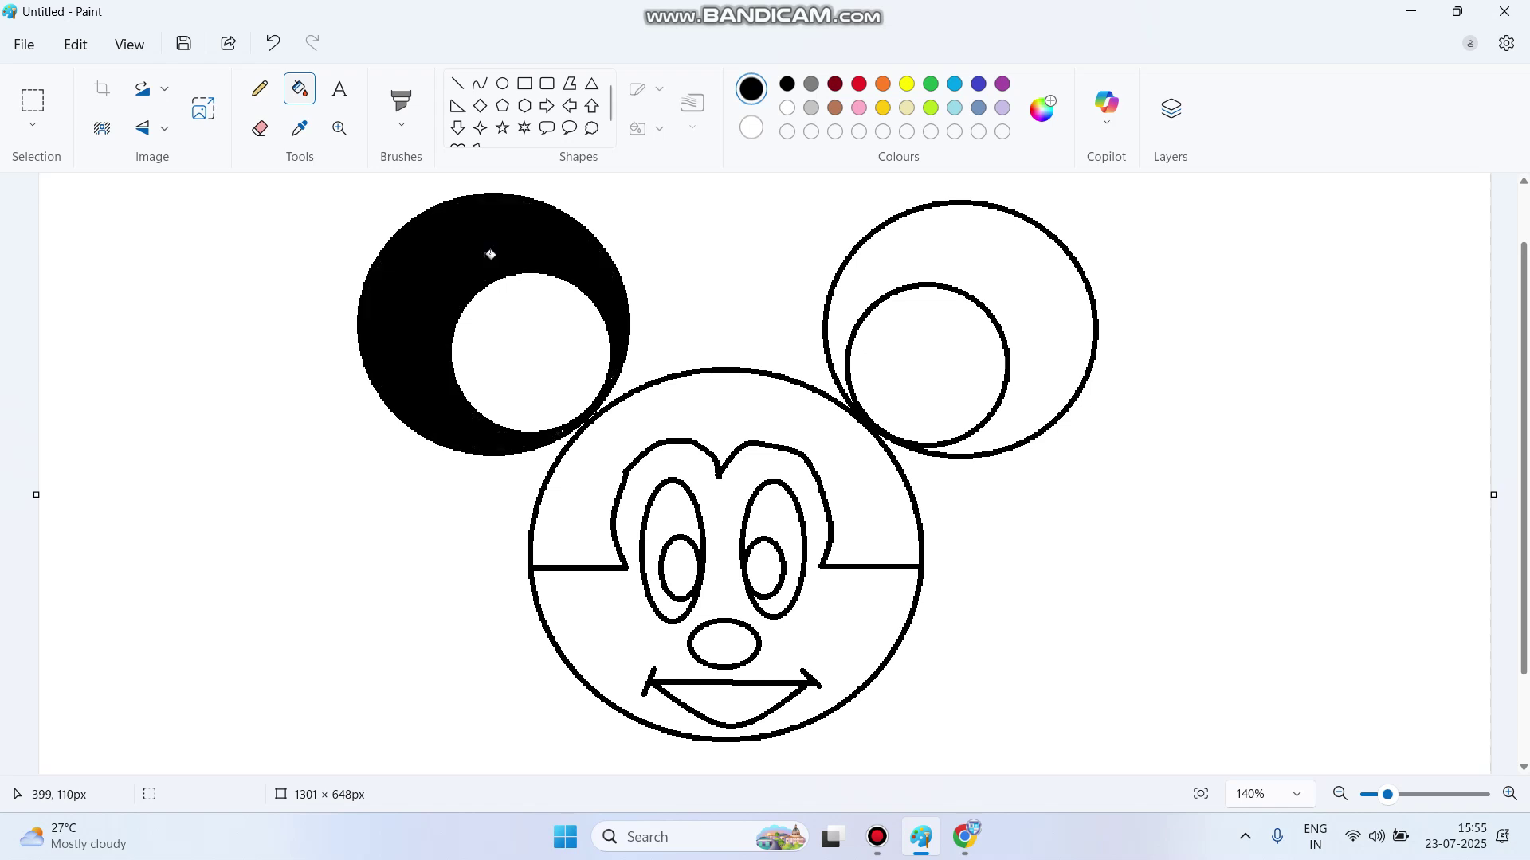
{"action": "left_click", "coordinate": [986, 265]}
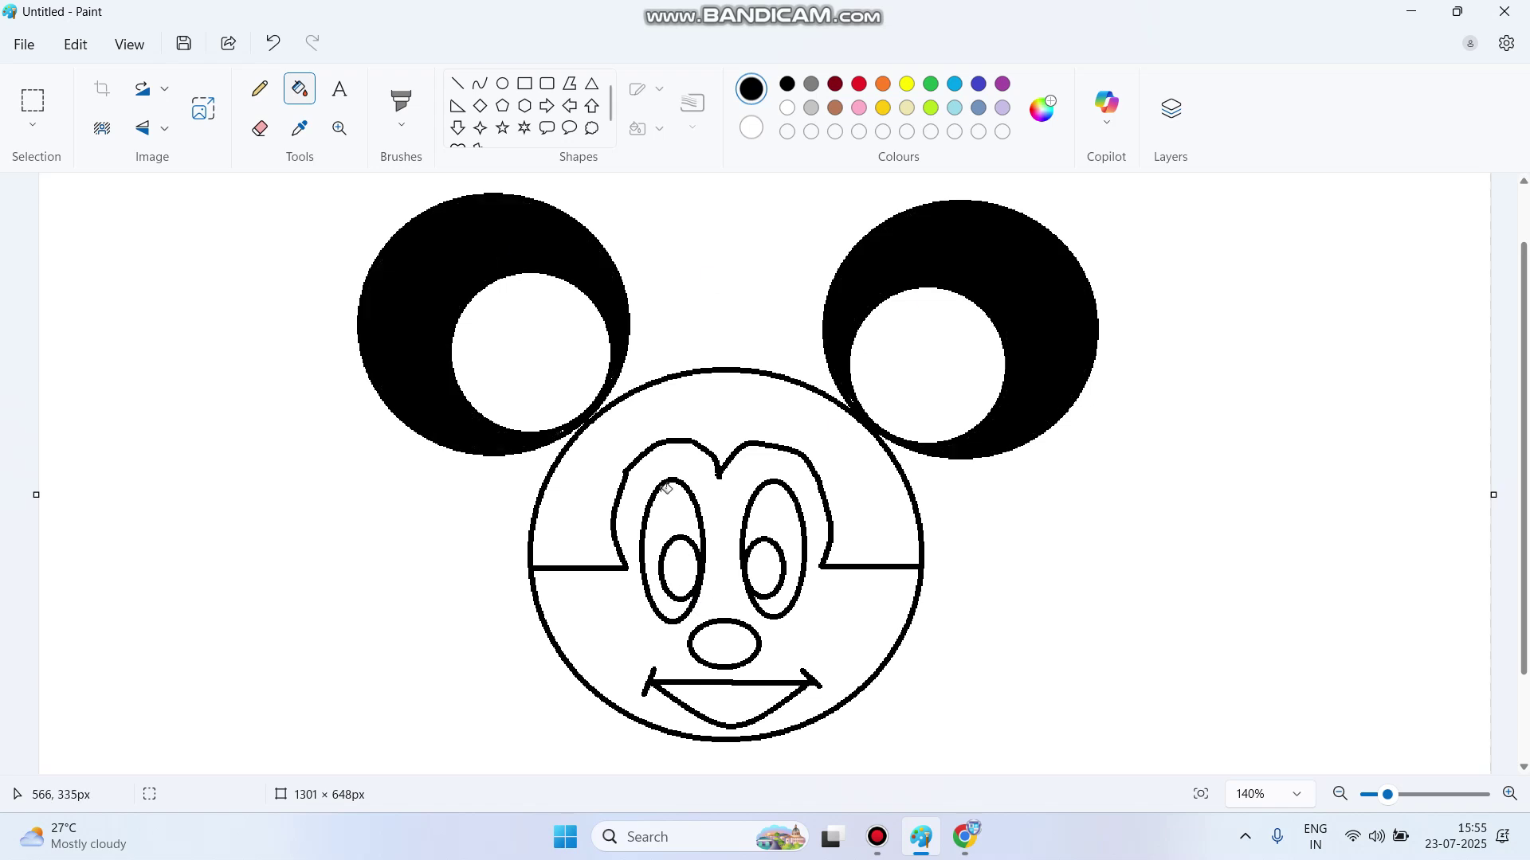
{"action": "left_click", "coordinate": [599, 486]}
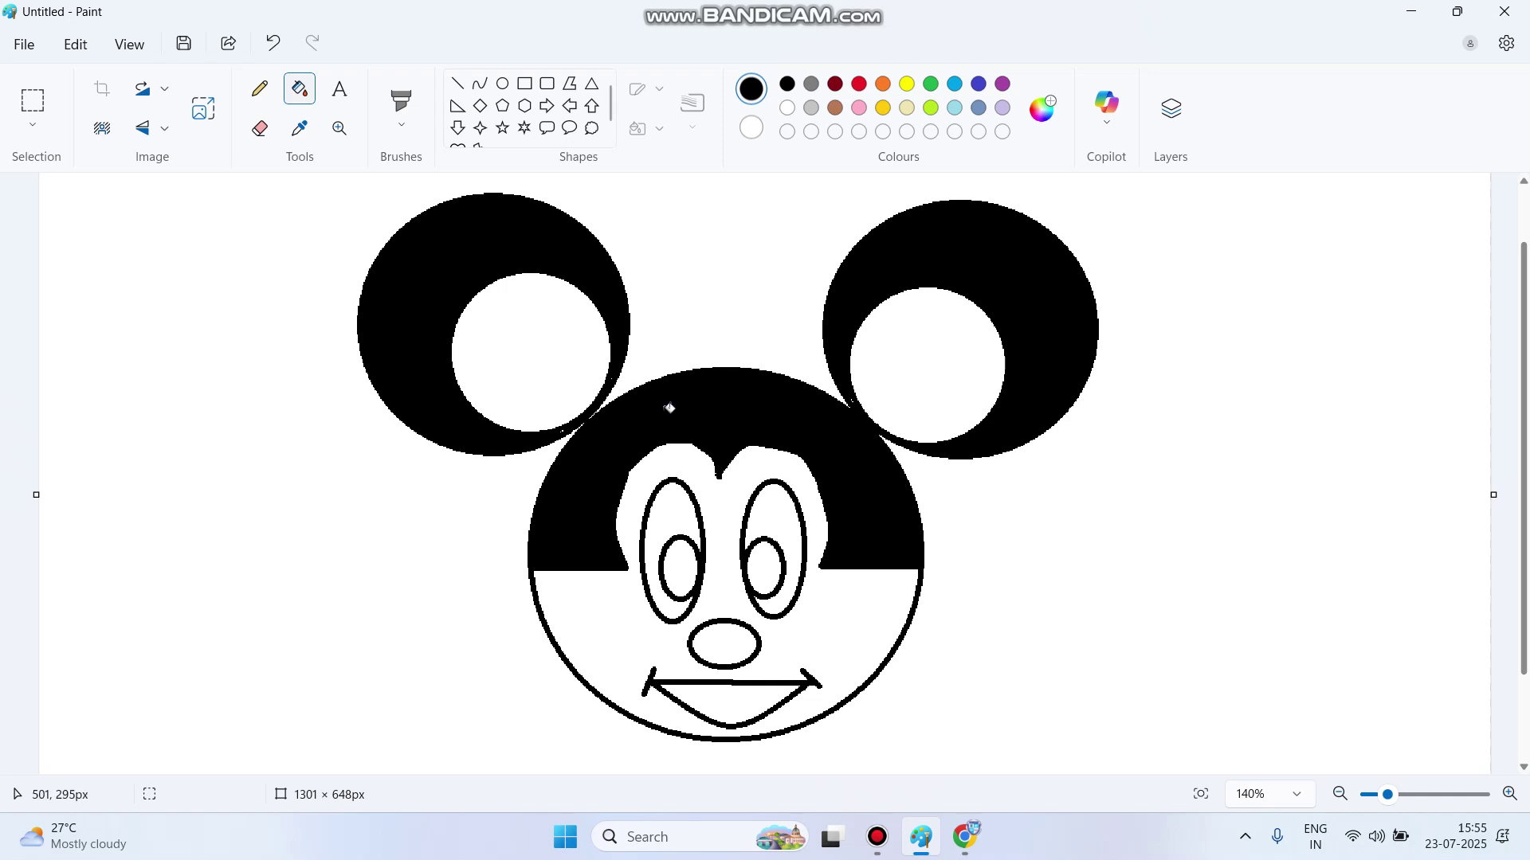
{"action": "left_click", "coordinate": [691, 576]}
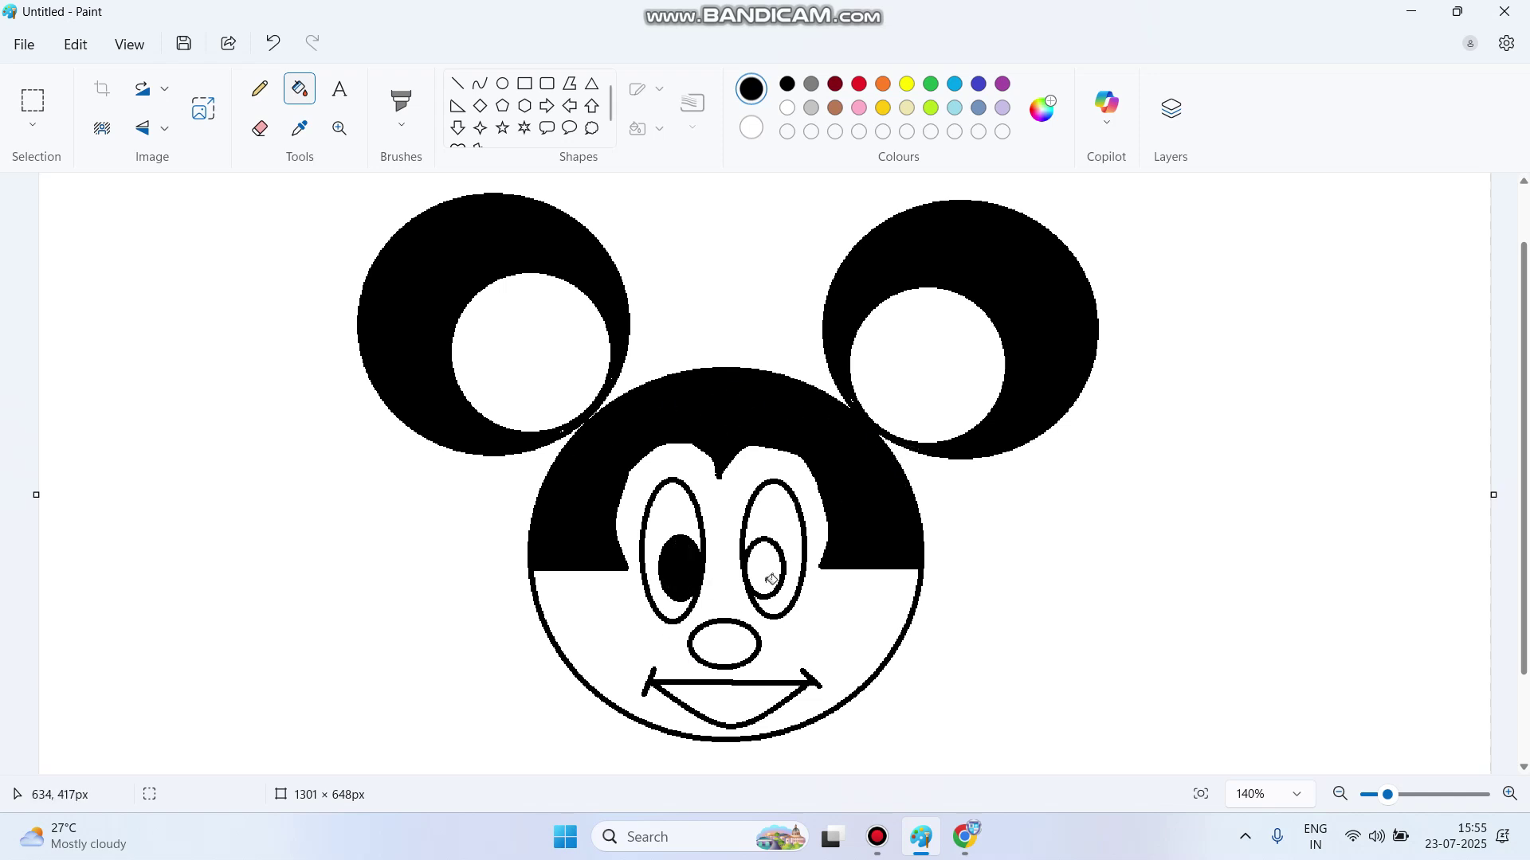
{"action": "left_click", "coordinate": [769, 564]}
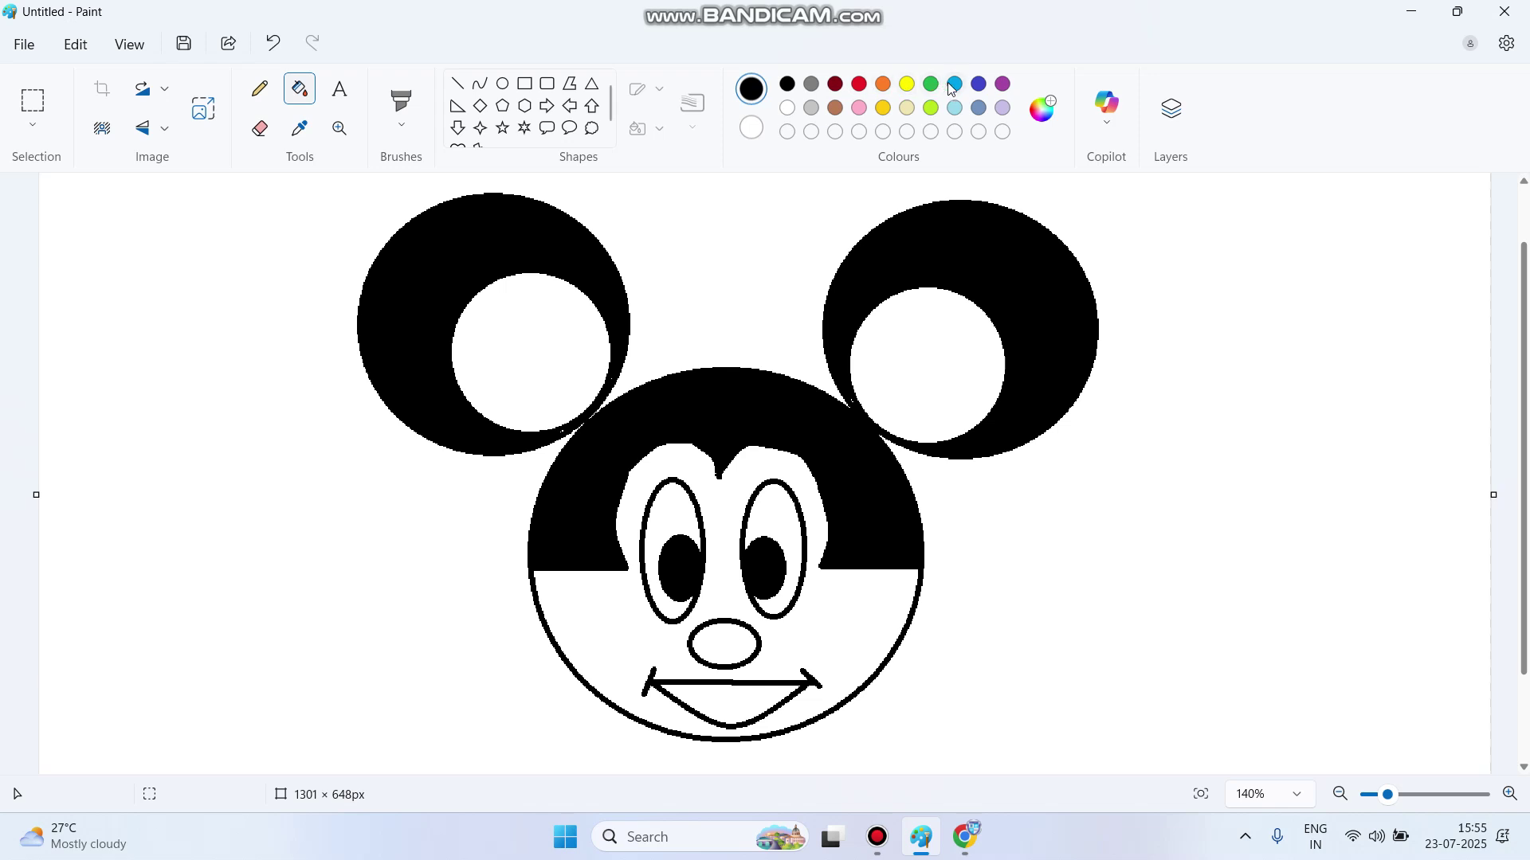
- Fill the face with light yellow, and the inner ear circles and nose with red
{"action": "left_click", "coordinate": [906, 110]}
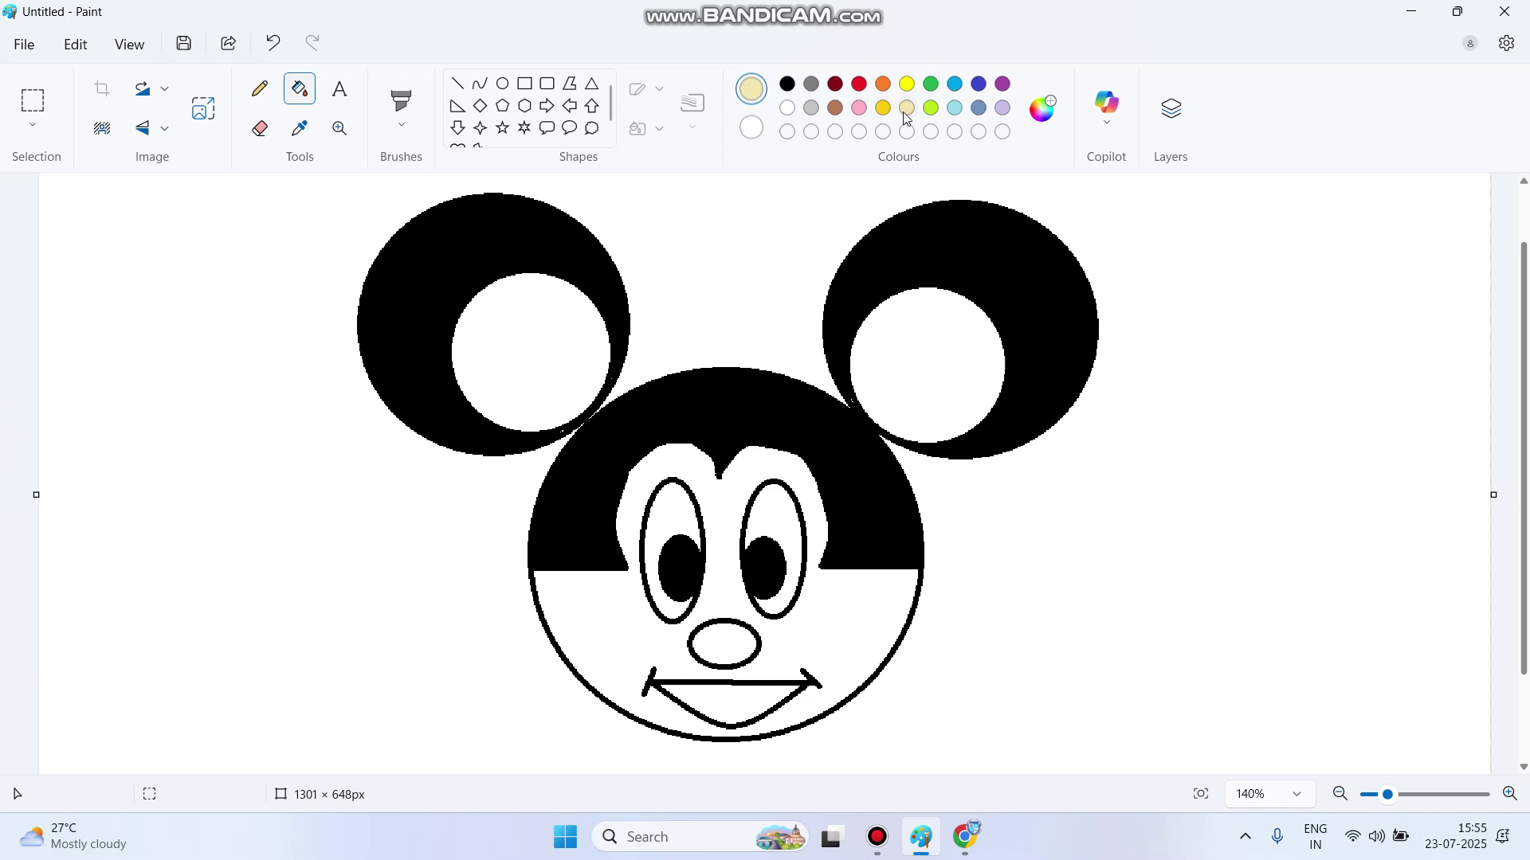
{"action": "left_click", "coordinate": [715, 483]}
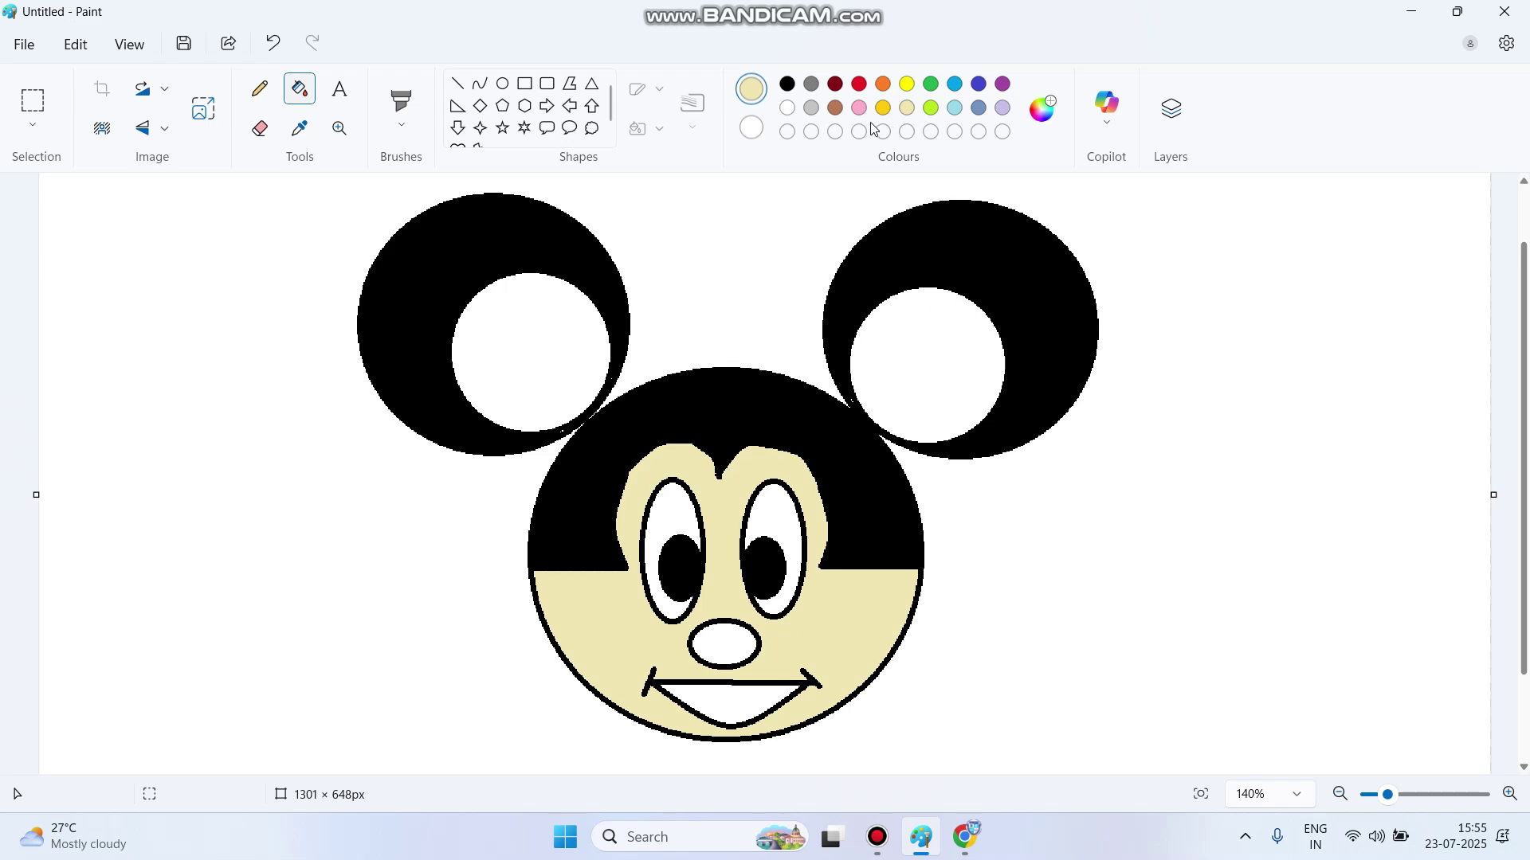
{"action": "left_click", "coordinate": [859, 84]}
{"action": "left_click", "coordinate": [908, 378]}
{"action": "left_click", "coordinate": [535, 373]}
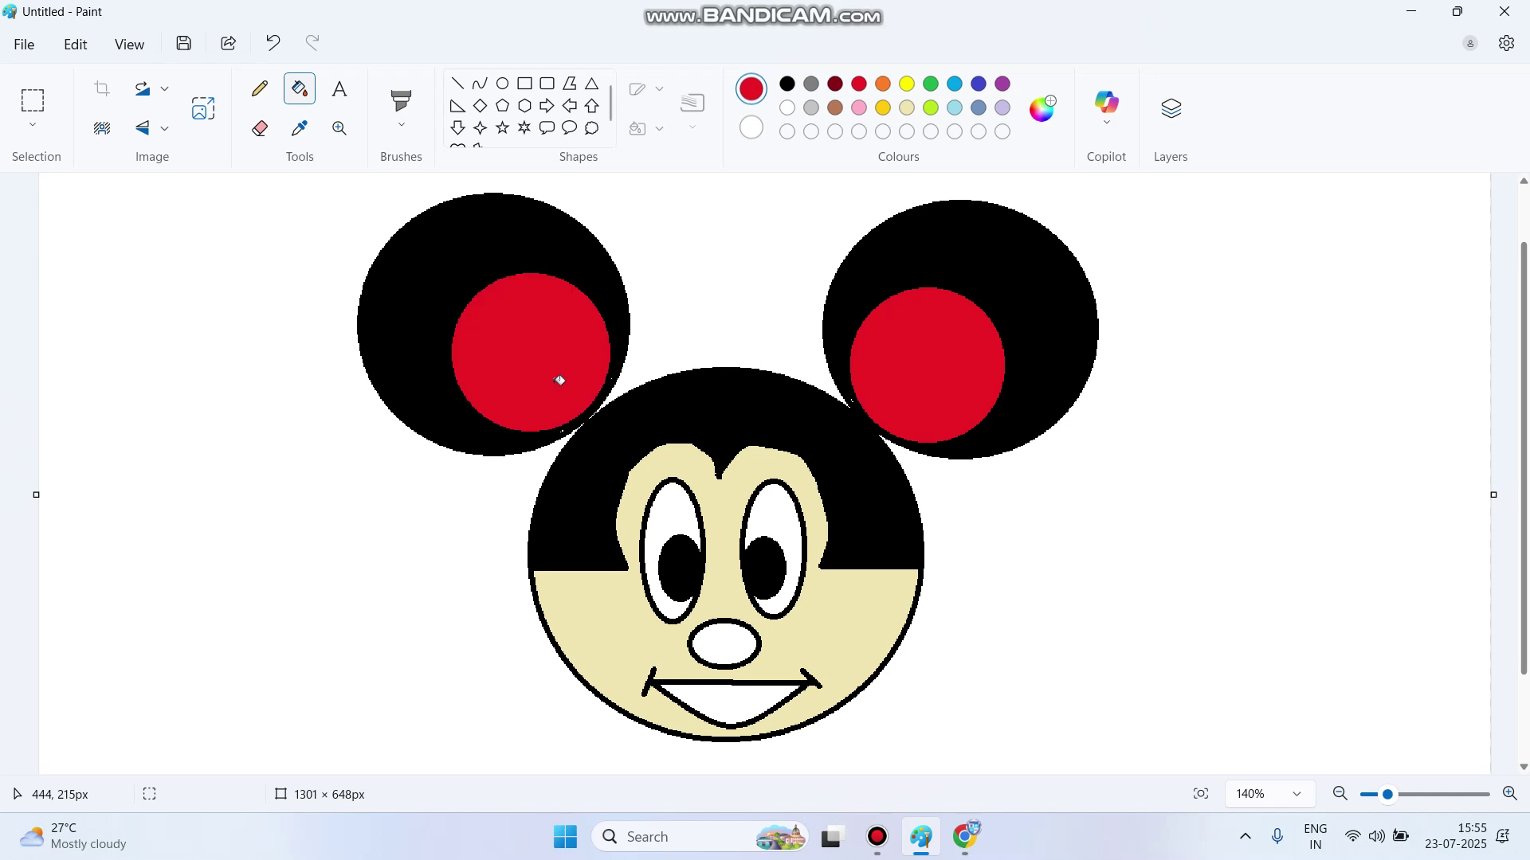
{"action": "left_click", "coordinate": [745, 647]}
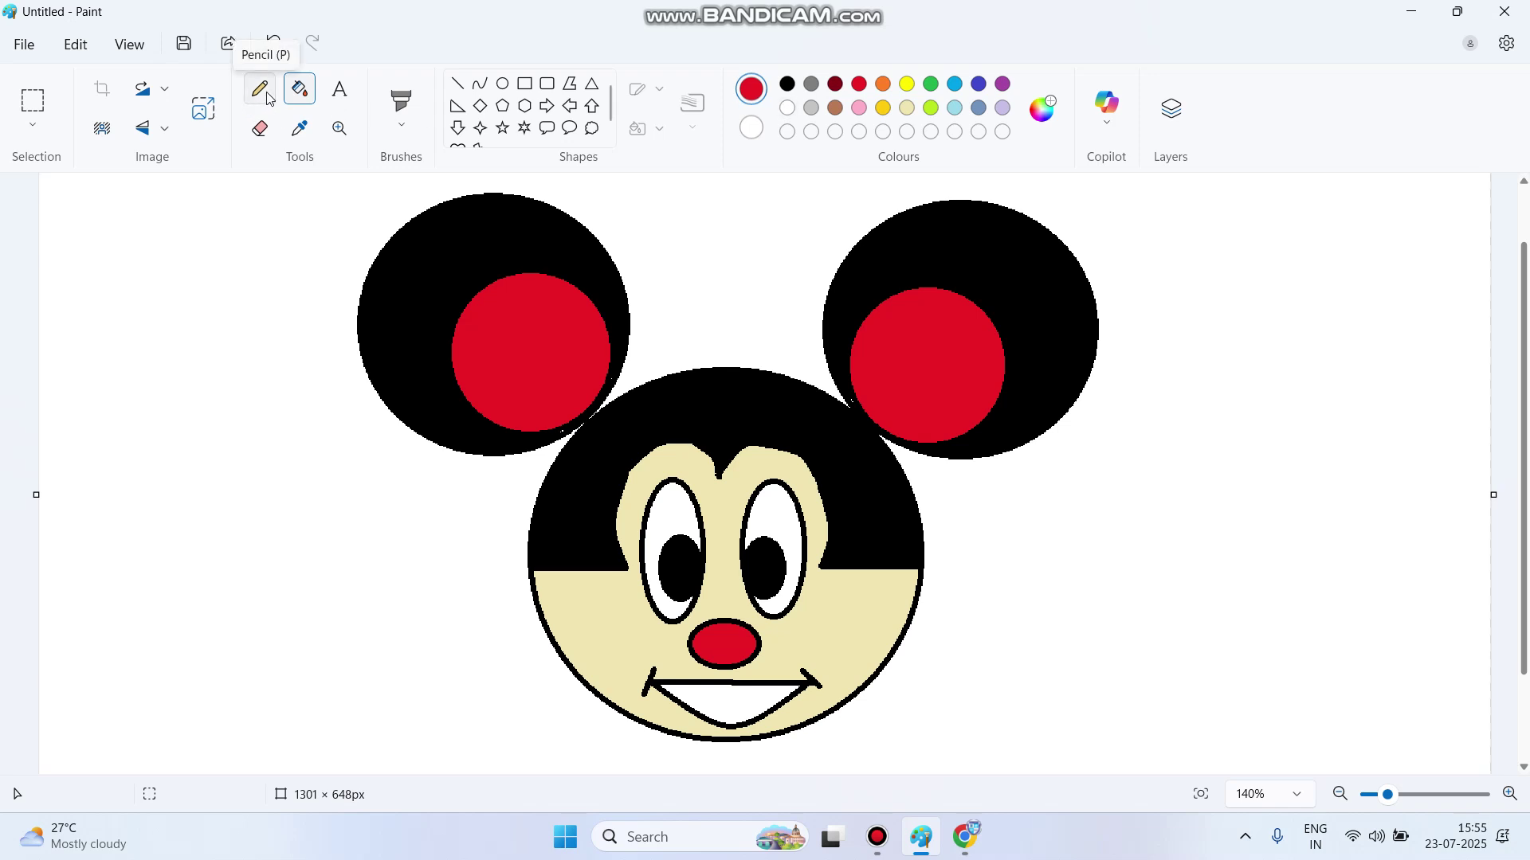
- Draw a small black arched curve about 27 × 13 px inside the mouth, starting from its lower left edge, for the tongue
{"action": "left_click", "coordinate": [483, 89]}
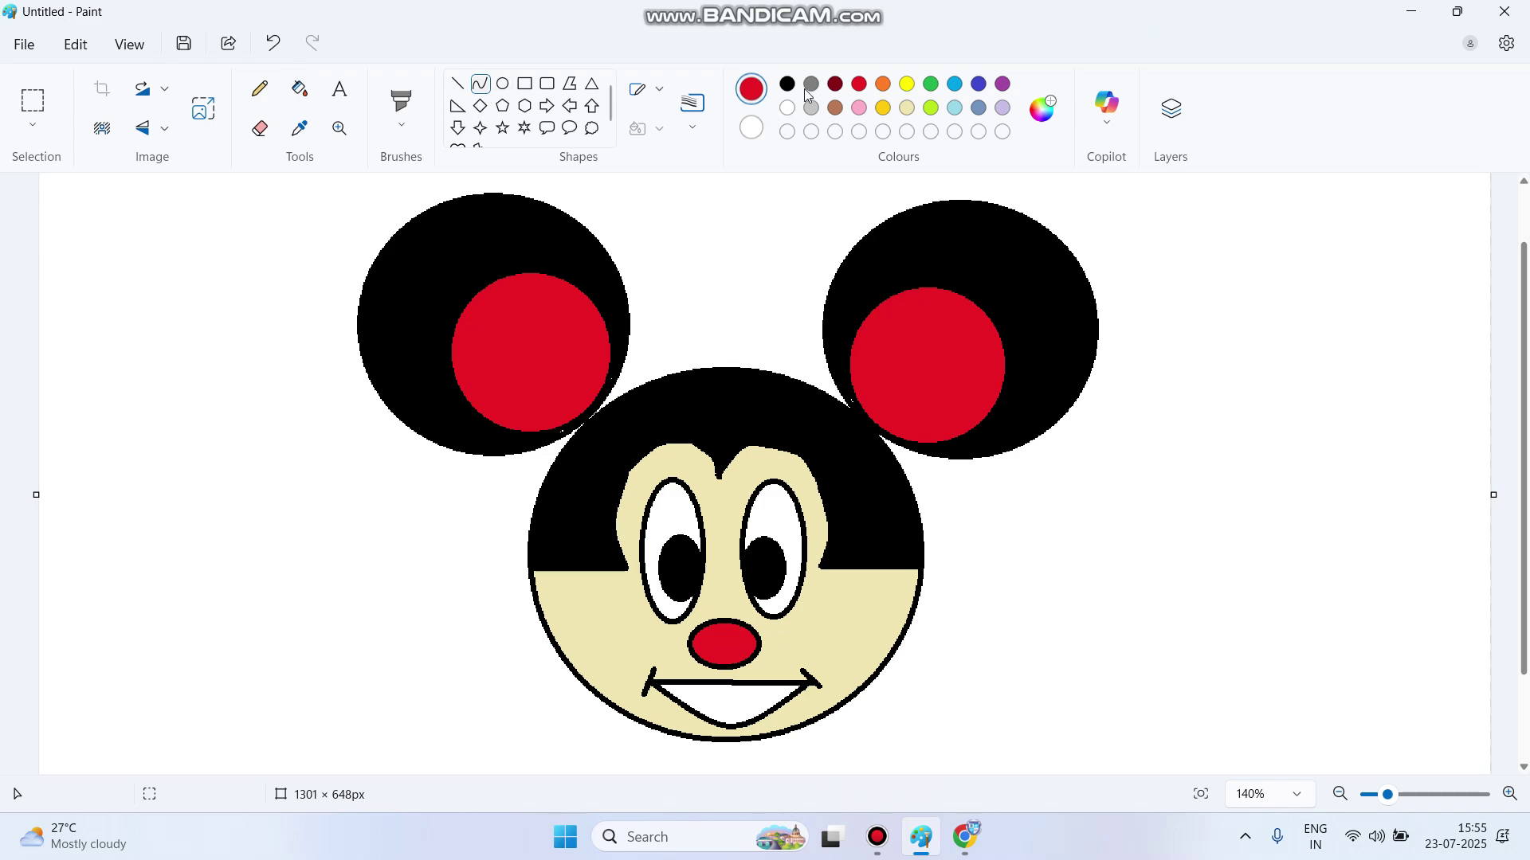
{"action": "left_click", "coordinate": [787, 85]}
{"action": "scroll", "coordinate": [762, 582], "scroll_direction": "down", "scroll_amount": 3}
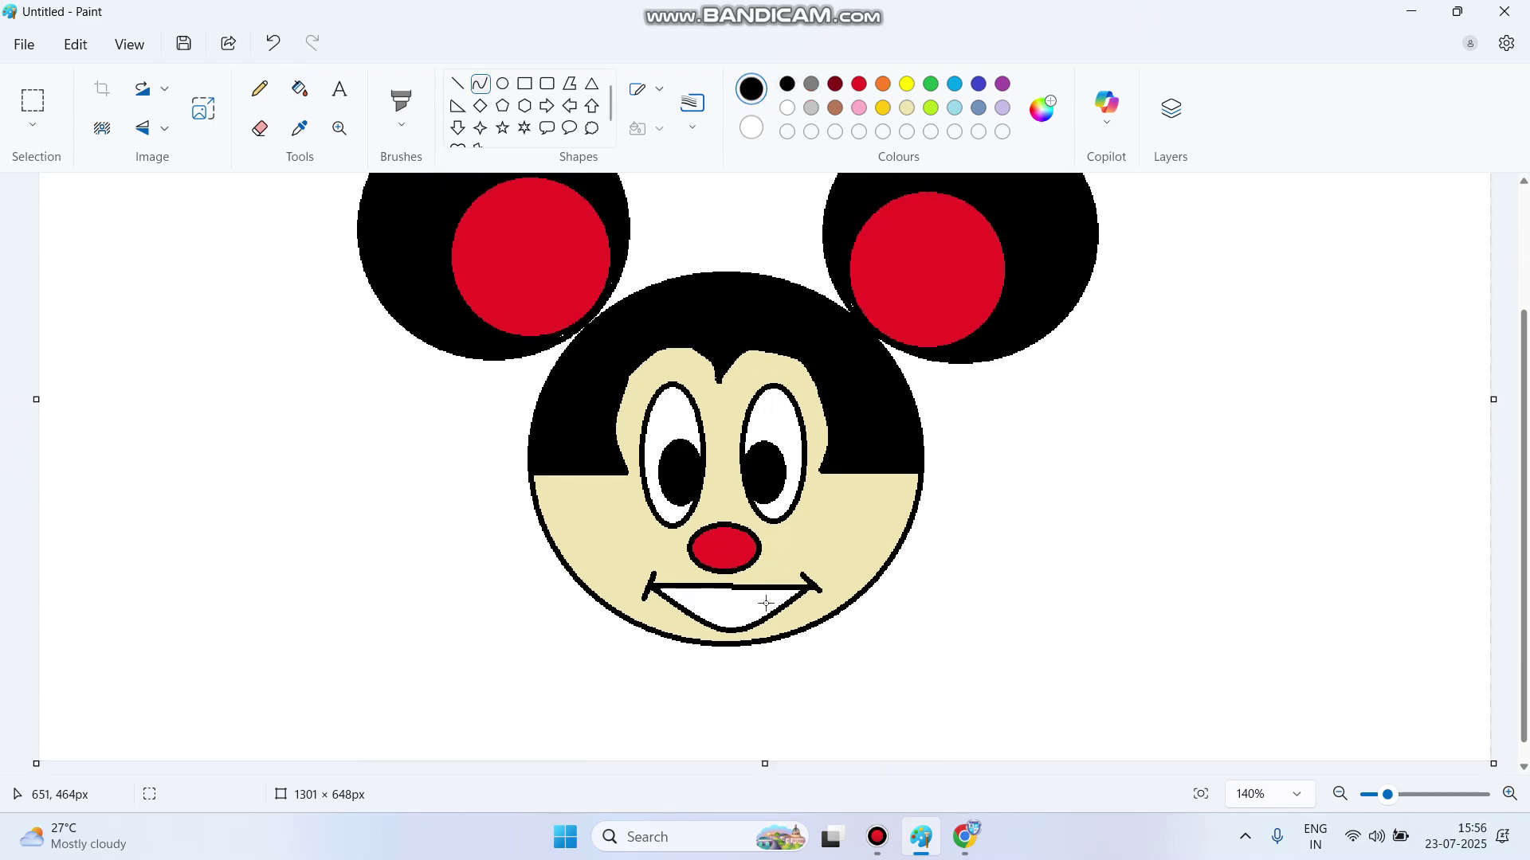
{"action": "left_click", "coordinate": [1508, 794]}
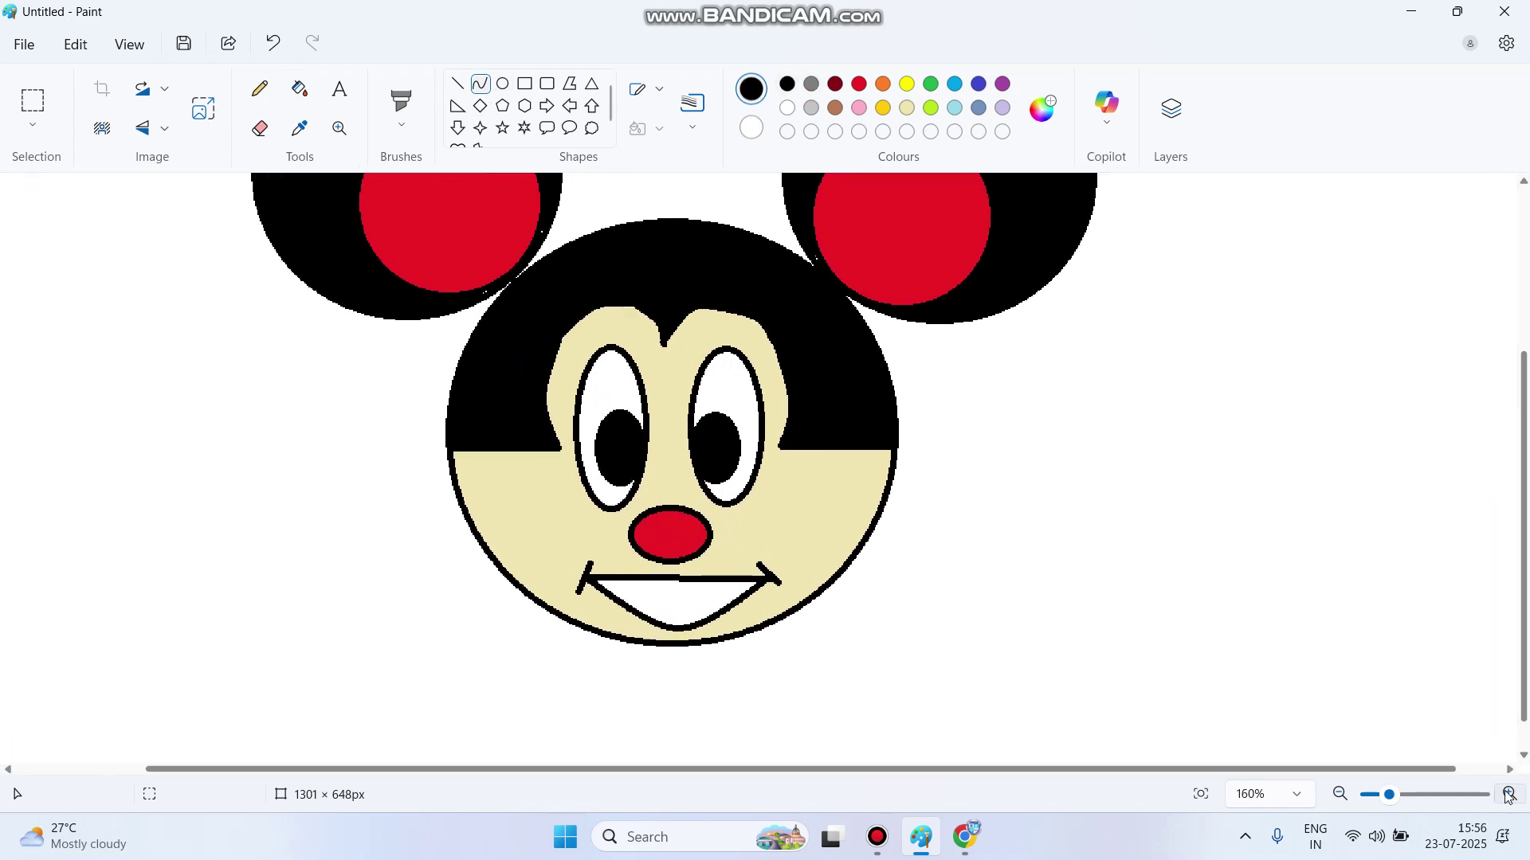
{"action": "left_click", "coordinate": [1508, 794]}
{"action": "left_click", "coordinate": [1508, 794]}
{"action": "left_click", "coordinate": [1508, 794]}
{"action": "scroll", "coordinate": [704, 625], "scroll_direction": "down", "scroll_amount": 2}
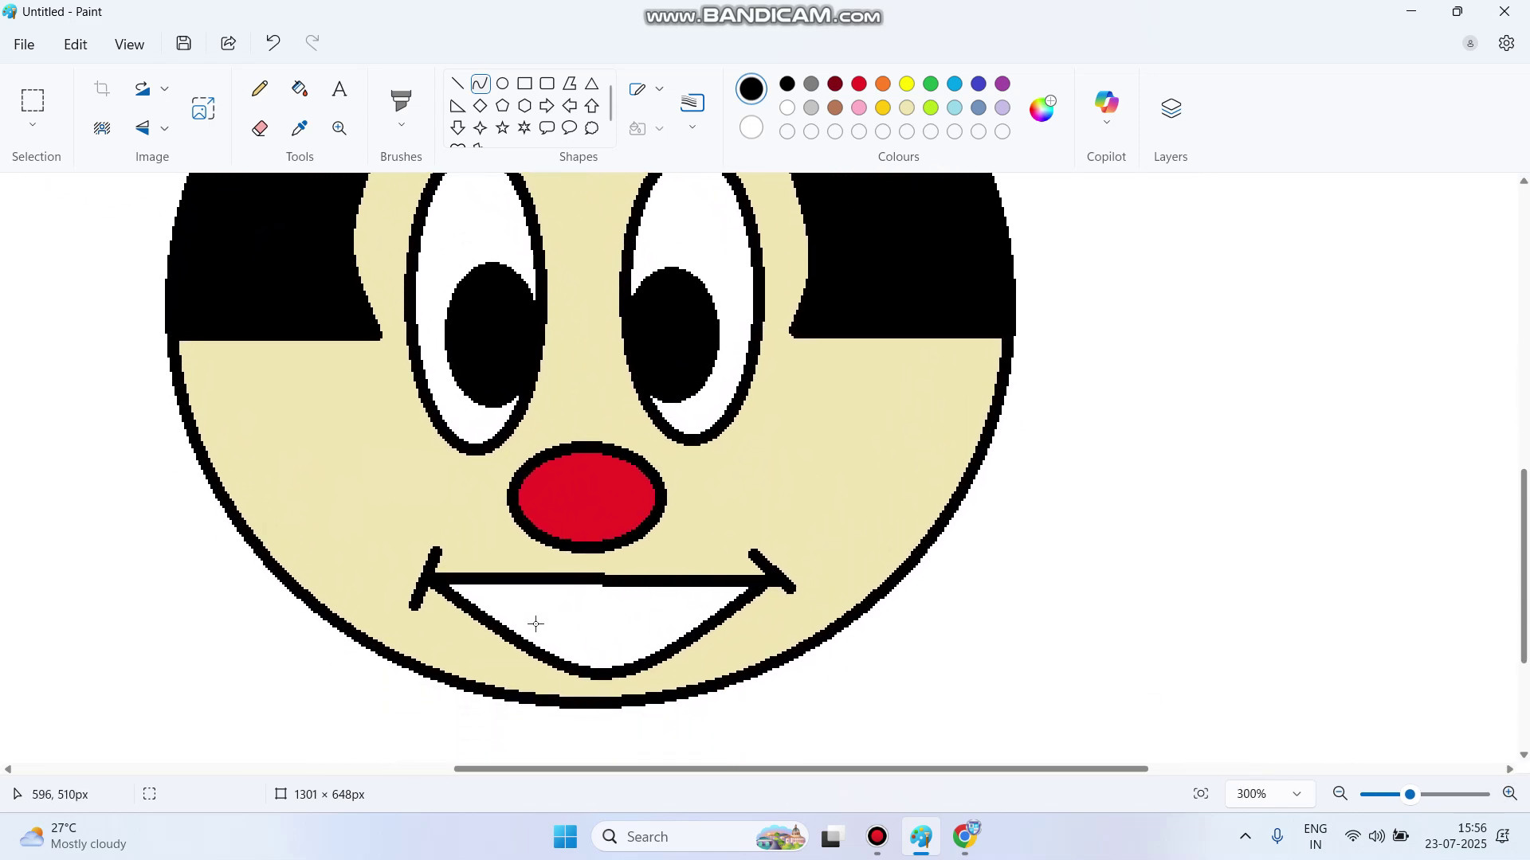
{"action": "mouse_move", "coordinate": [526, 643]}
{"action": "left_mouse_down"}
{"action": "mouse_move", "coordinate": [591, 625]}
{"action": "mouse_move", "coordinate": [569, 612]}
{"action": "left_mouse_up"}
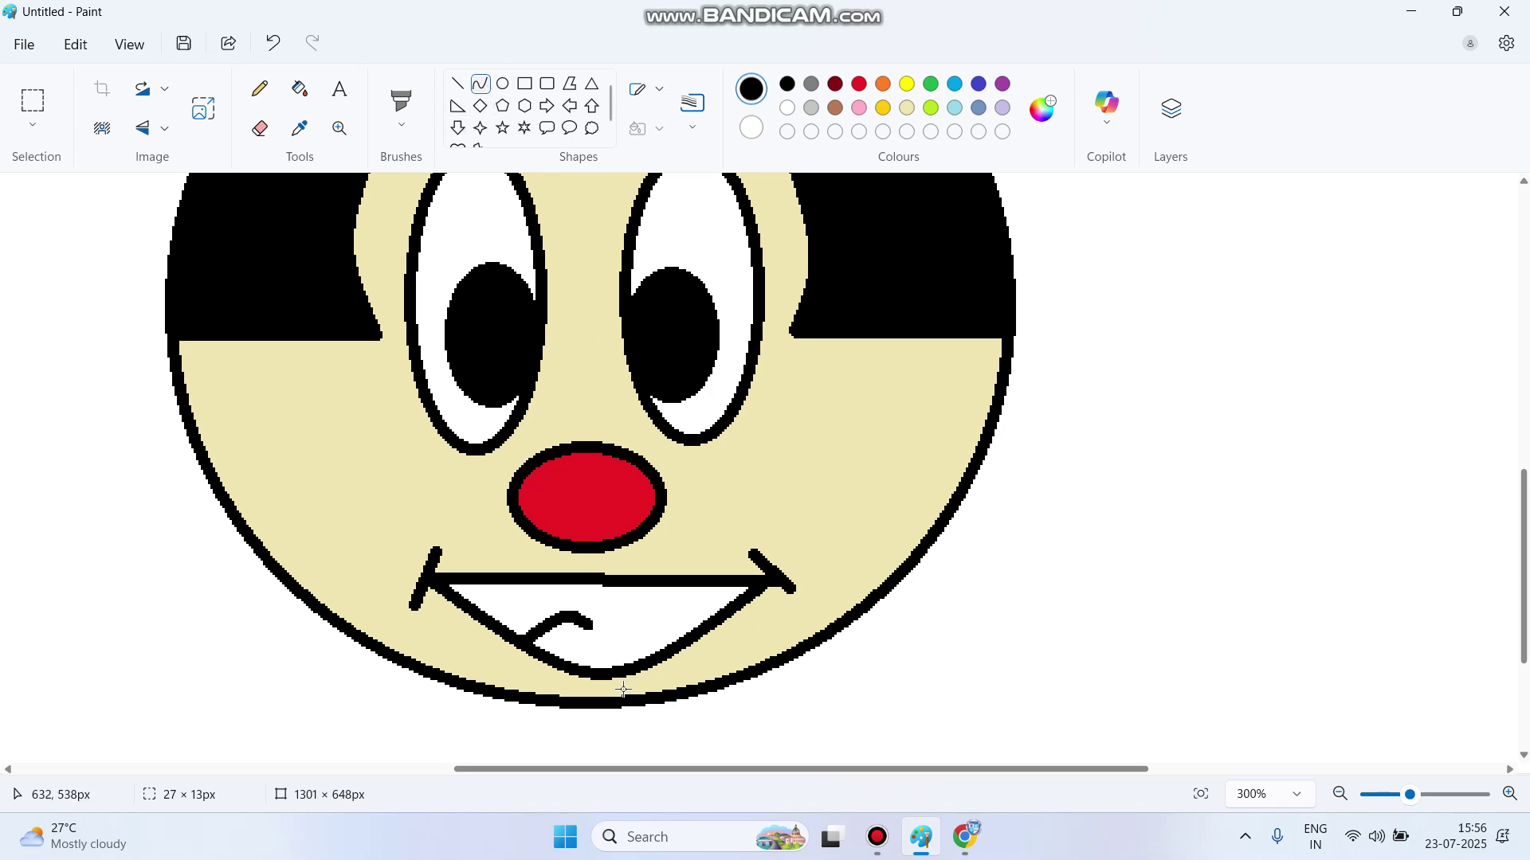
- Complete the tongue outline with a second black curve about 21 × 23 px down to the lower lip, and fill the tongue with red
{"action": "left_click_drag", "start_coordinate": [591, 626], "coordinate": [631, 605]}
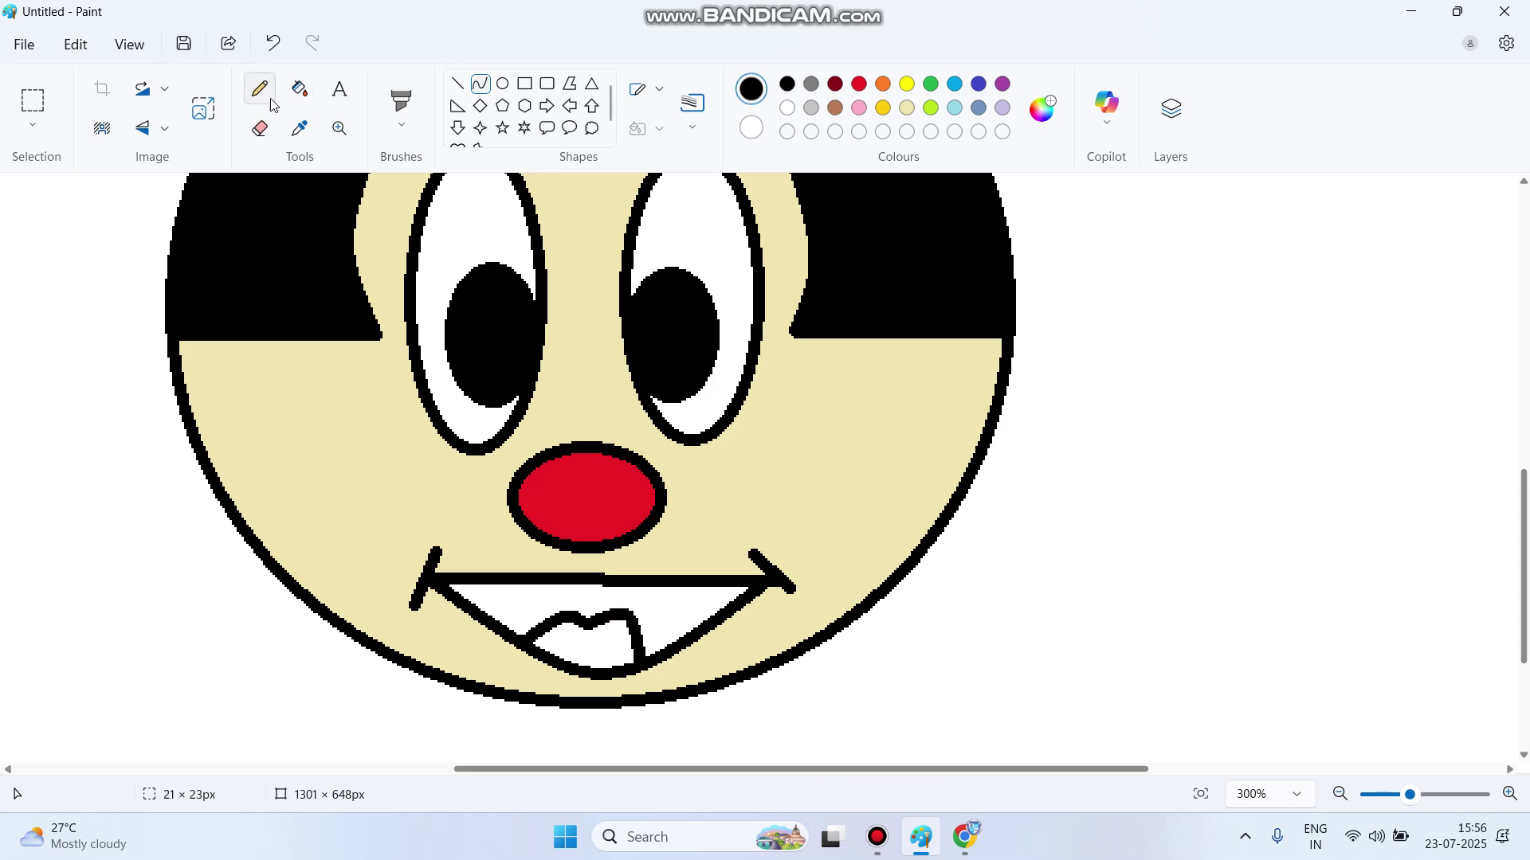
{"action": "left_click", "coordinate": [302, 94]}
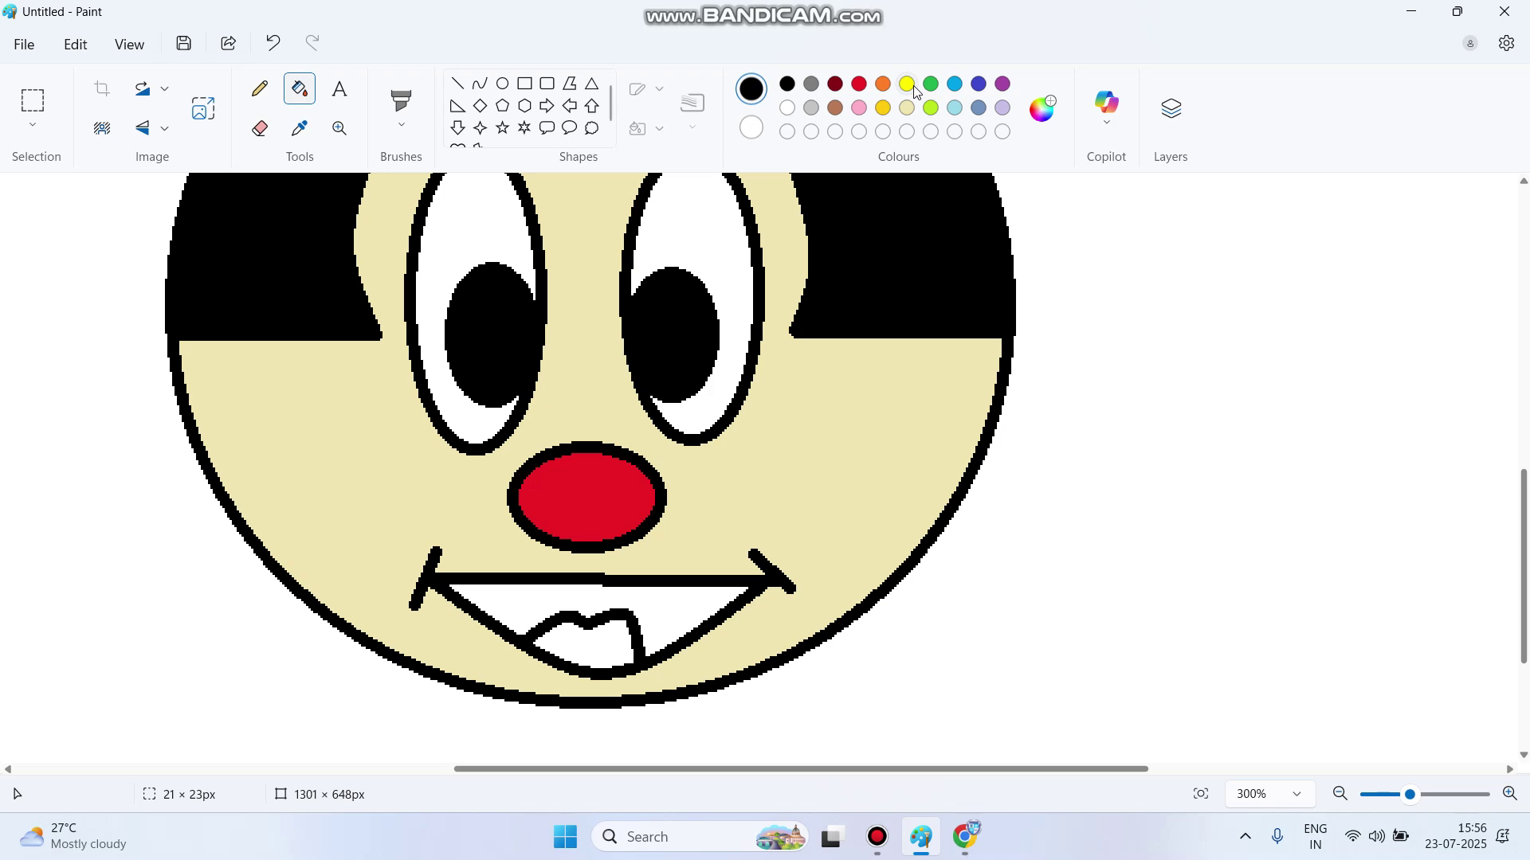
{"action": "left_click", "coordinate": [860, 86]}
{"action": "scroll", "coordinate": [701, 447], "scroll_direction": "down", "scroll_amount": 1}
{"action": "left_click", "coordinate": [608, 551]}
- Fill the white canvas background around the Mickey Mouse head with bright yellow
{"action": "scroll", "coordinate": [905, 656], "scroll_direction": "down", "scroll_amount": 4}
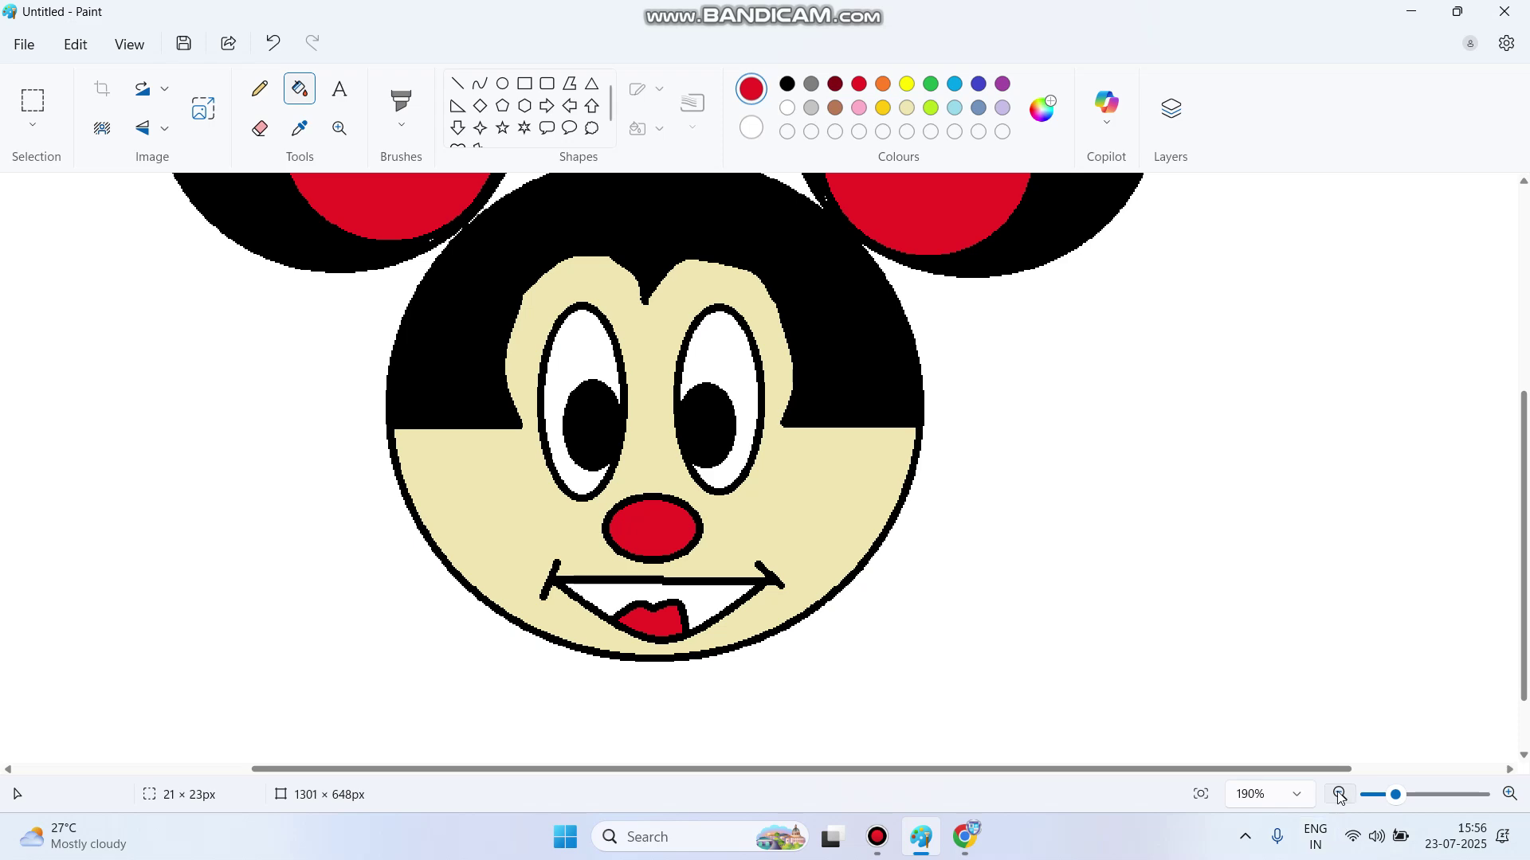
{"action": "scroll", "coordinate": [769, 620], "scroll_direction": "down", "scroll_amount": 2}
{"action": "scroll", "coordinate": [769, 620], "scroll_direction": "up", "scroll_amount": 2}
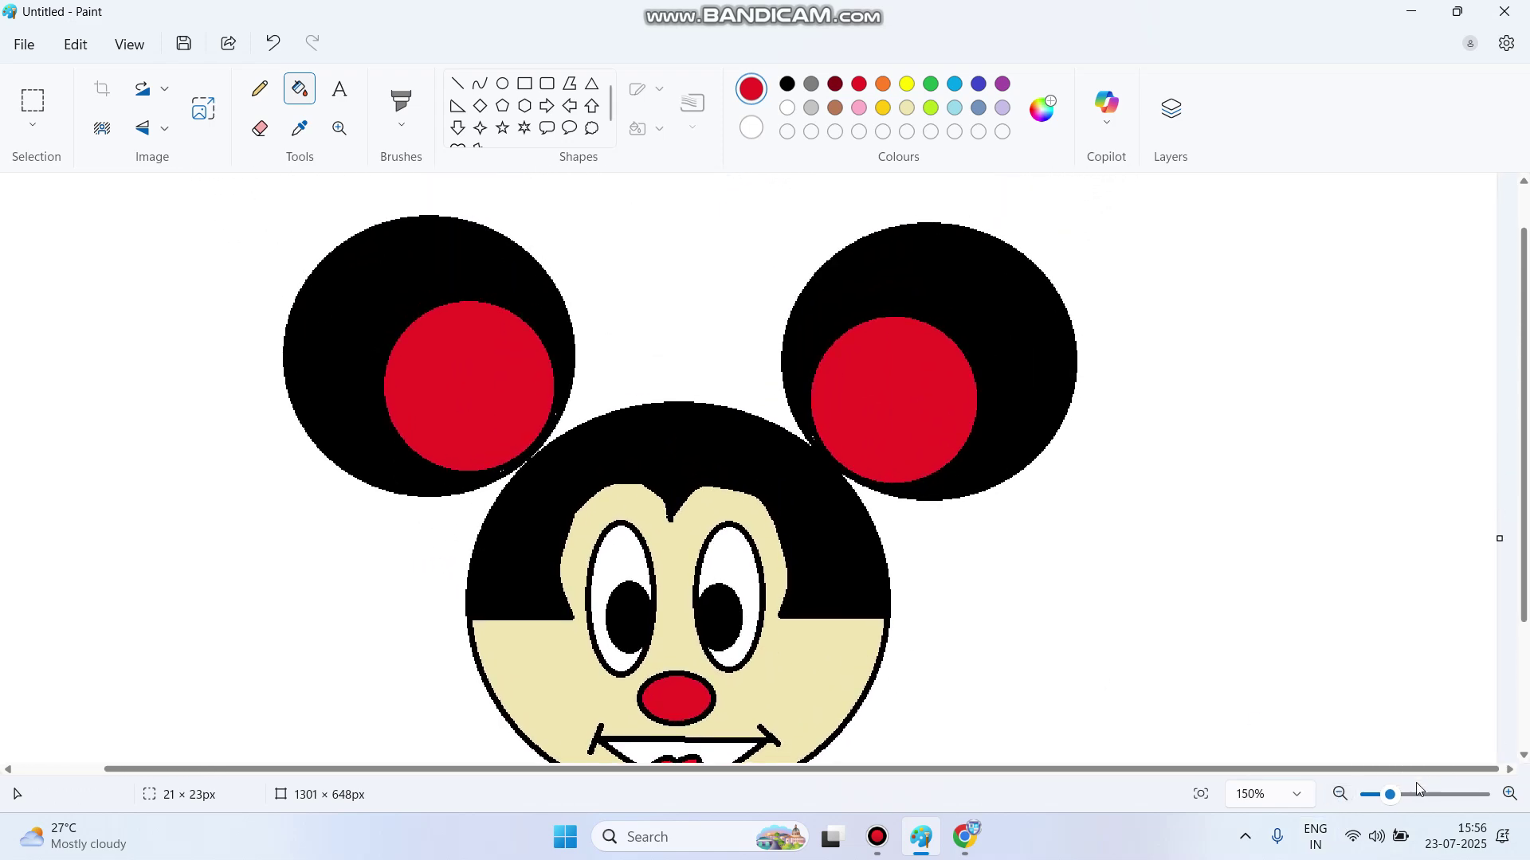
{"action": "left_click", "coordinate": [1338, 795]}
{"action": "left_click", "coordinate": [1338, 795]}
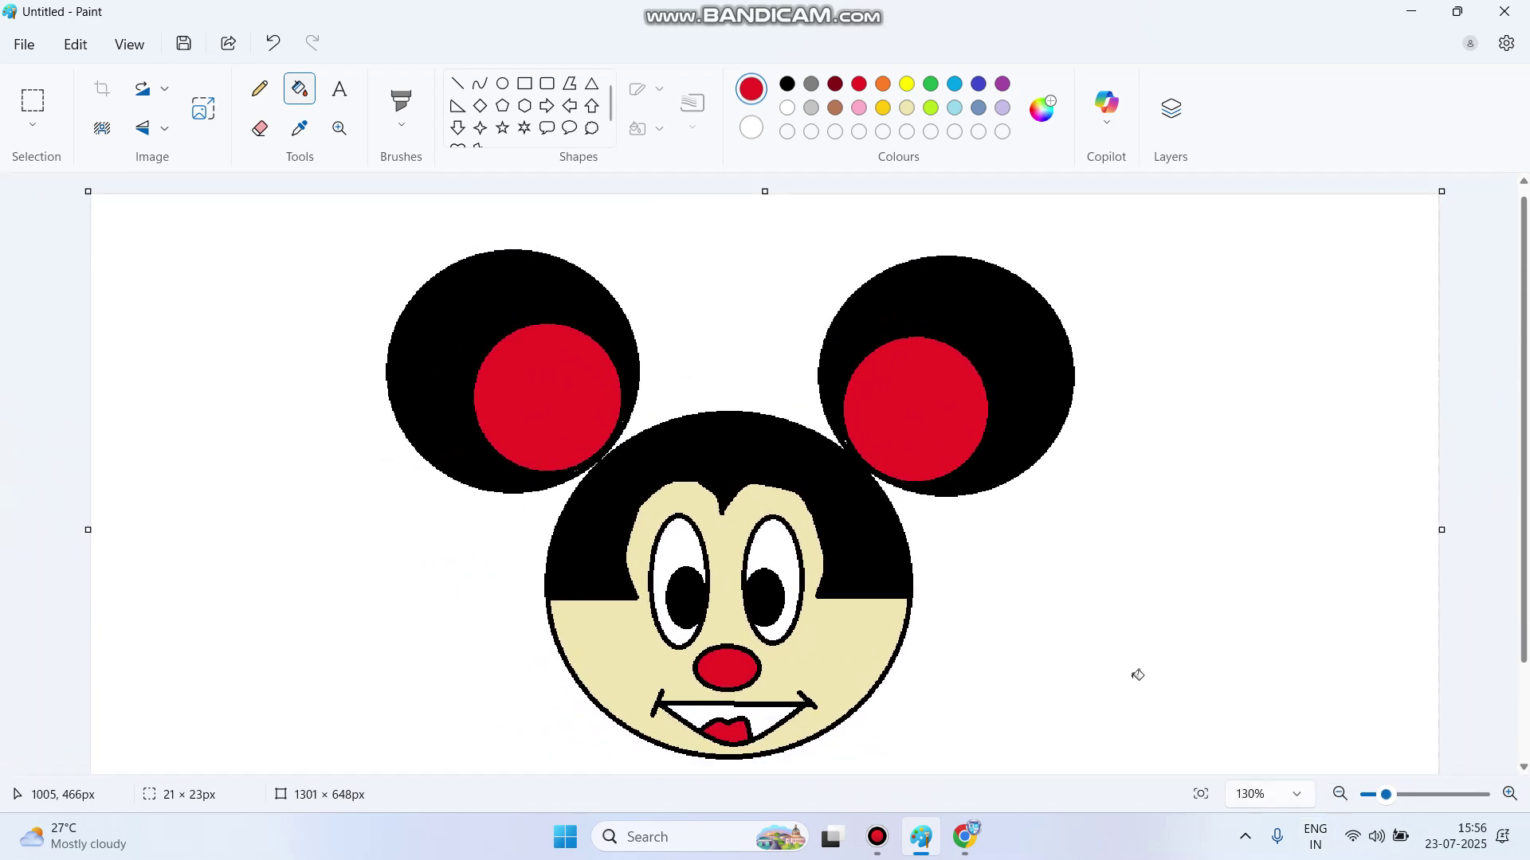
{"action": "left_click", "coordinate": [906, 83]}
{"action": "left_click", "coordinate": [1196, 344]}
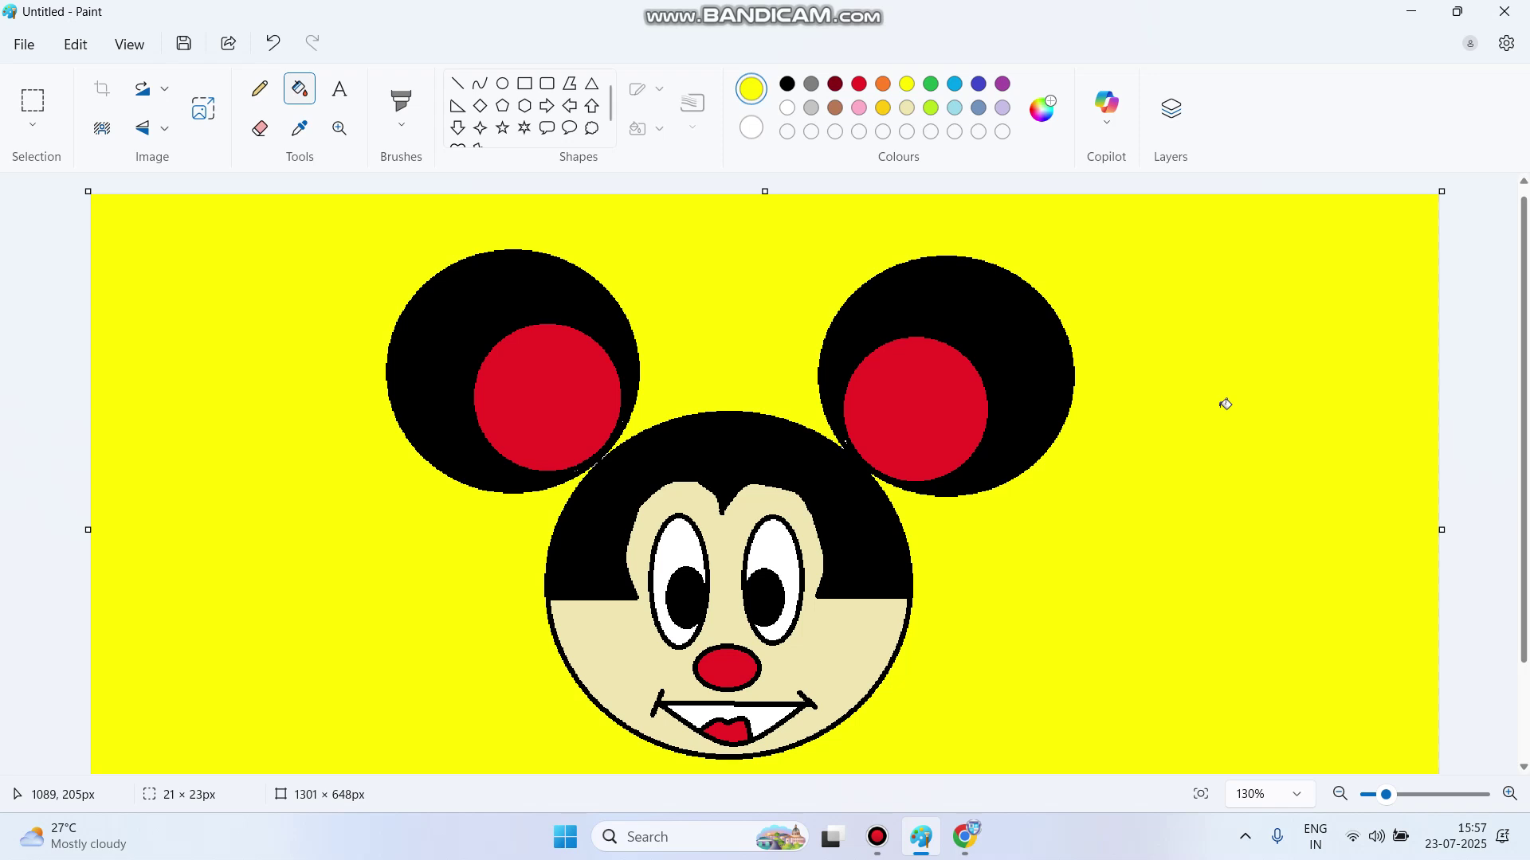
{"action": "left_click", "coordinate": [877, 836]}
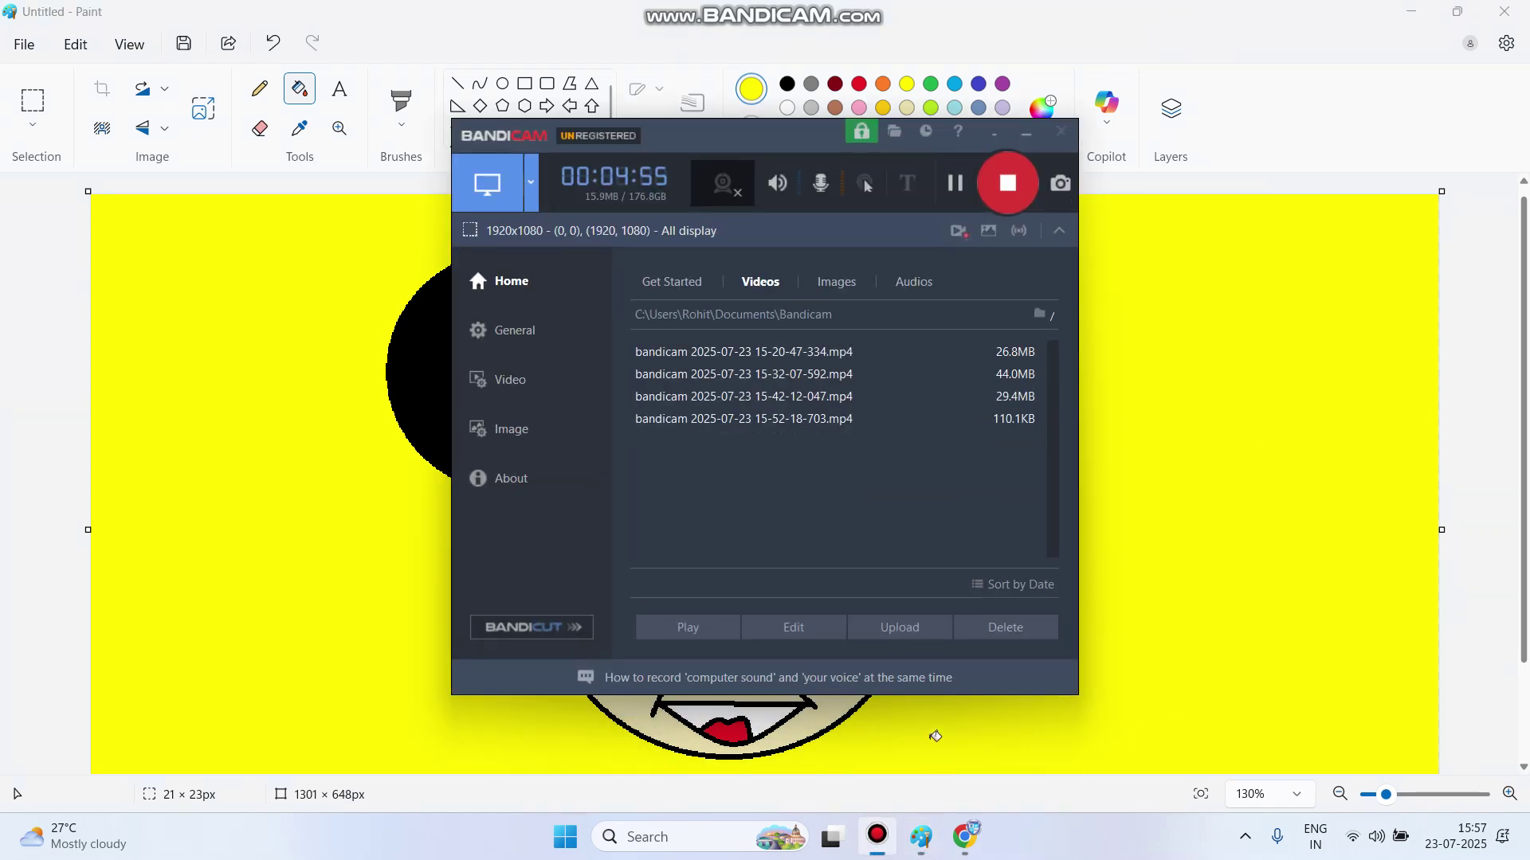